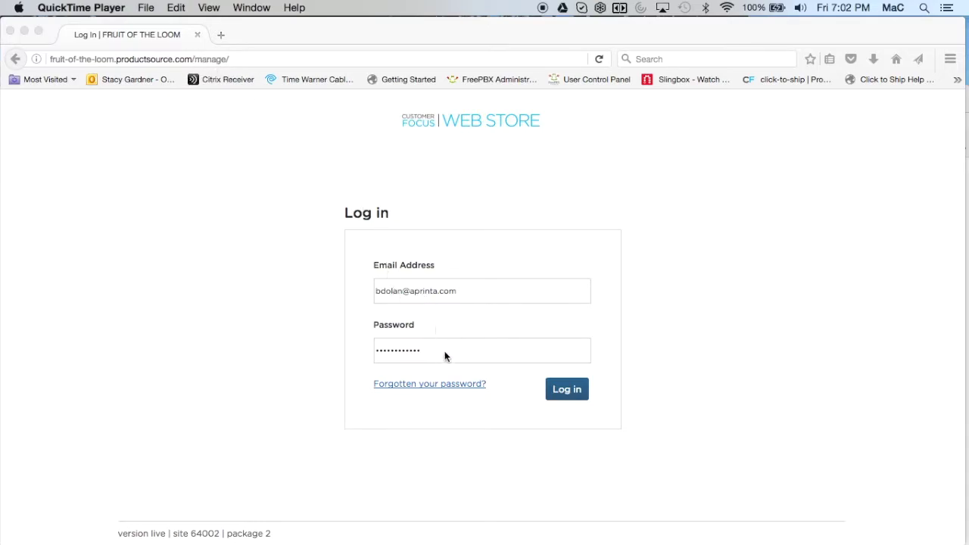
Step: Bring the filled-in Web Store log-in page into focus
left_click(565, 391)
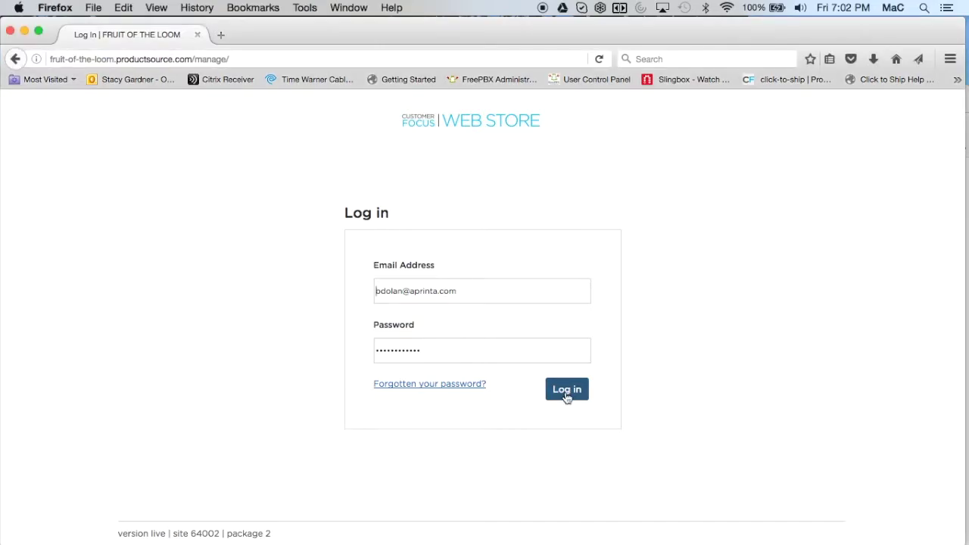
Step: Log in, open Default Pages from Settings, then open the Managers settings page
left_click(567, 390)
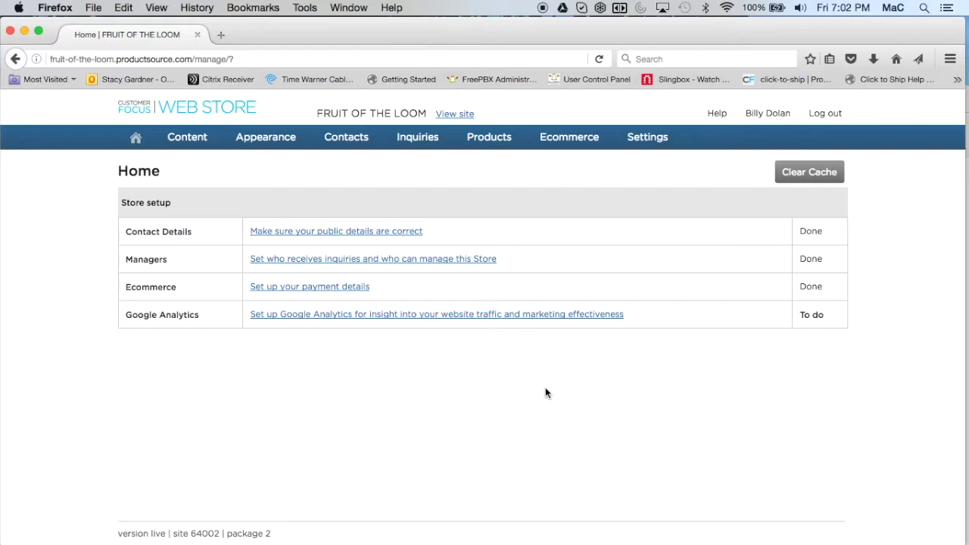
mouse_move(654, 144)
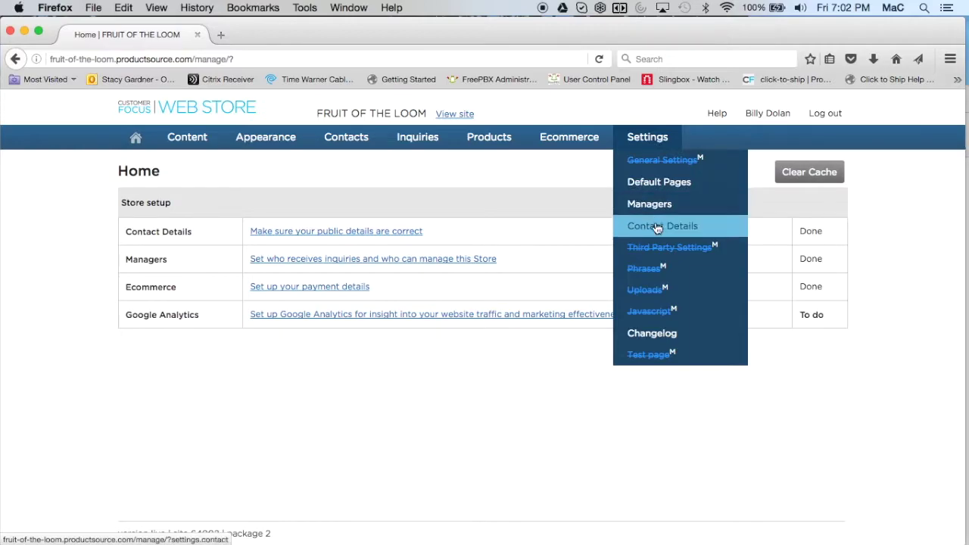
left_click(651, 185)
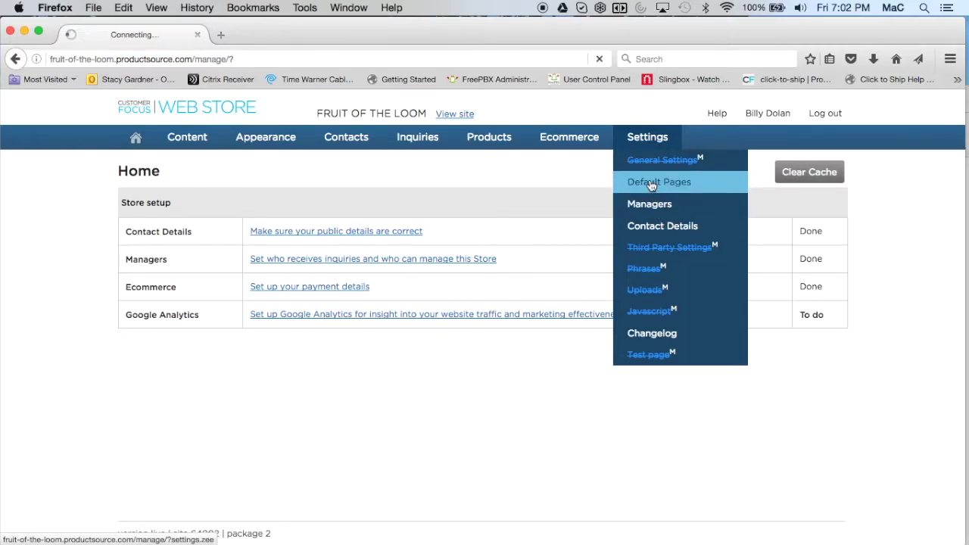
mouse_move(645, 139)
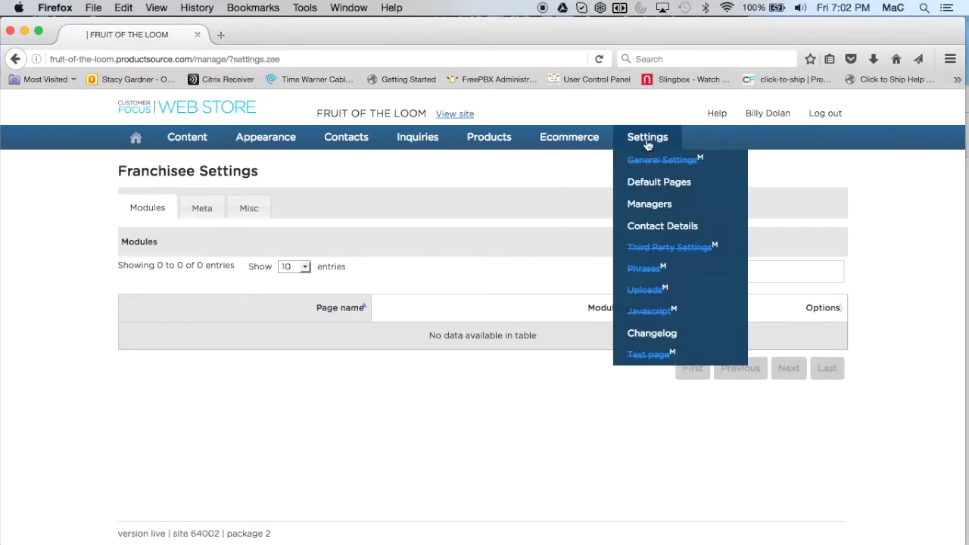
left_click(648, 205)
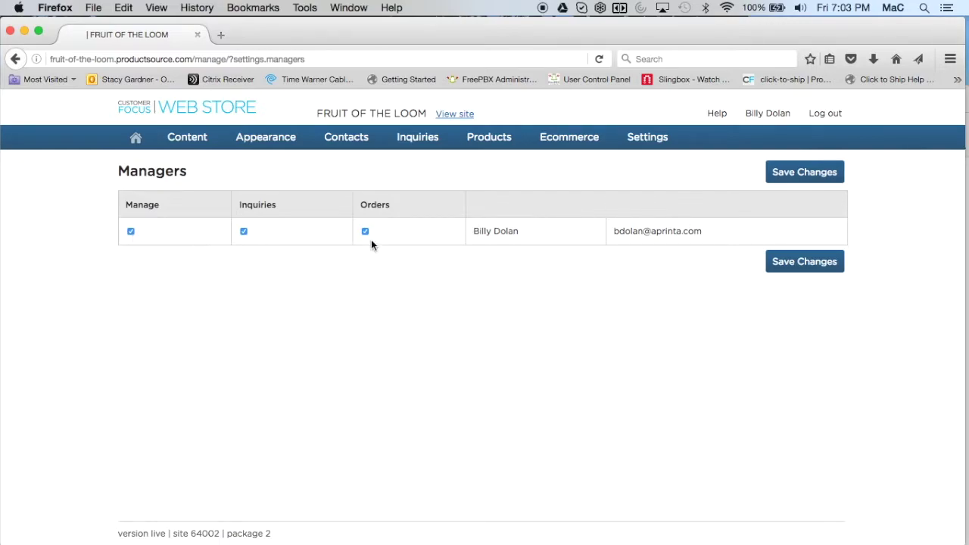
Step: Uncheck the Inquiries permission for the store's manager
left_click(243, 231)
Step: Open Contact Details under Settings and scroll down to the e-mail fields
mouse_move(644, 140)
left_click(652, 225)
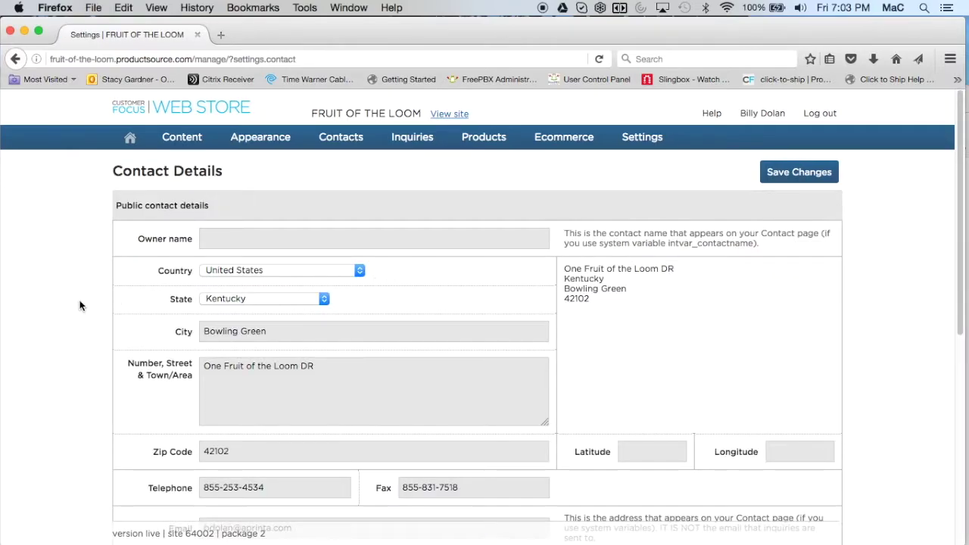
scroll(87, 312, "down", 3)
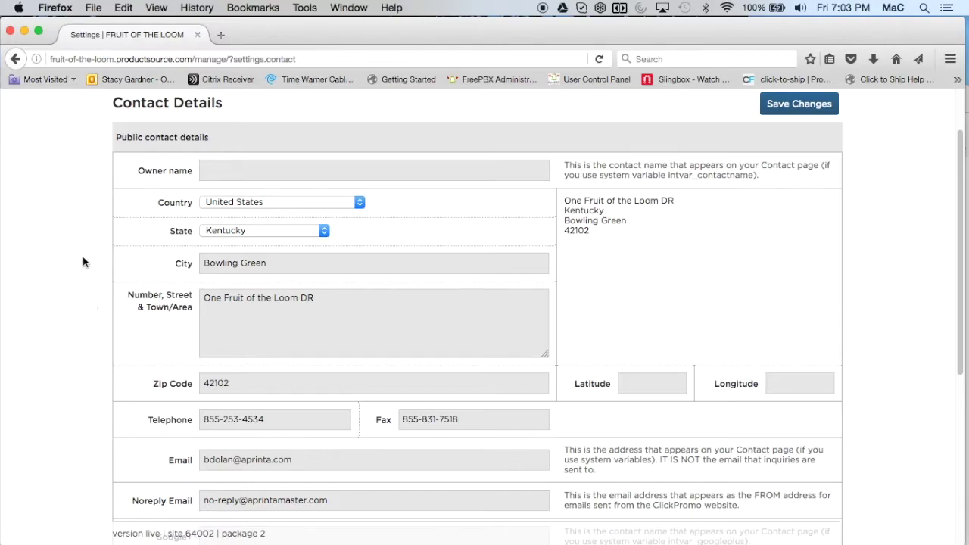
left_click(93, 8)
Step: Open a new browser window and load the promobuy.productsource.com storefront
left_click(103, 36)
left_click(142, 58)
type("promobuy.productsource.com/")
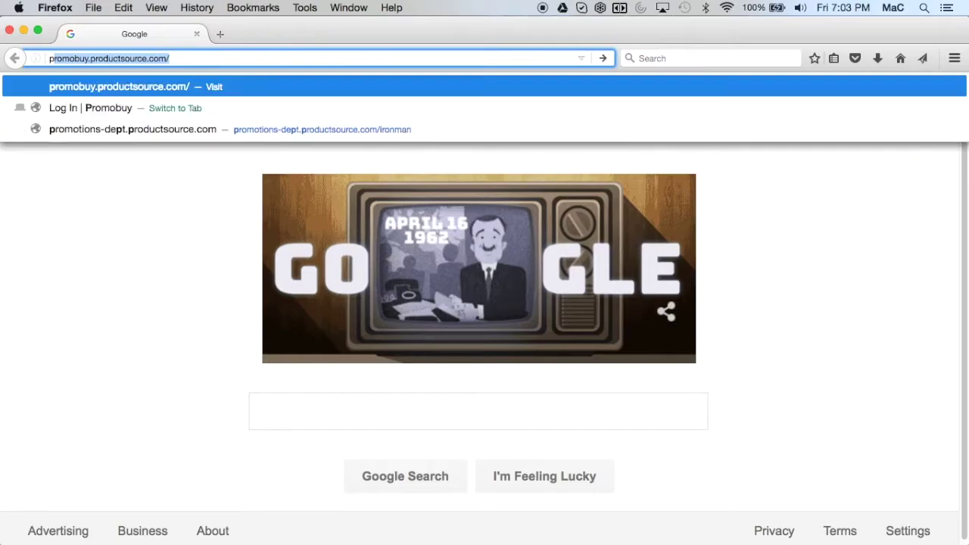
left_click(132, 86)
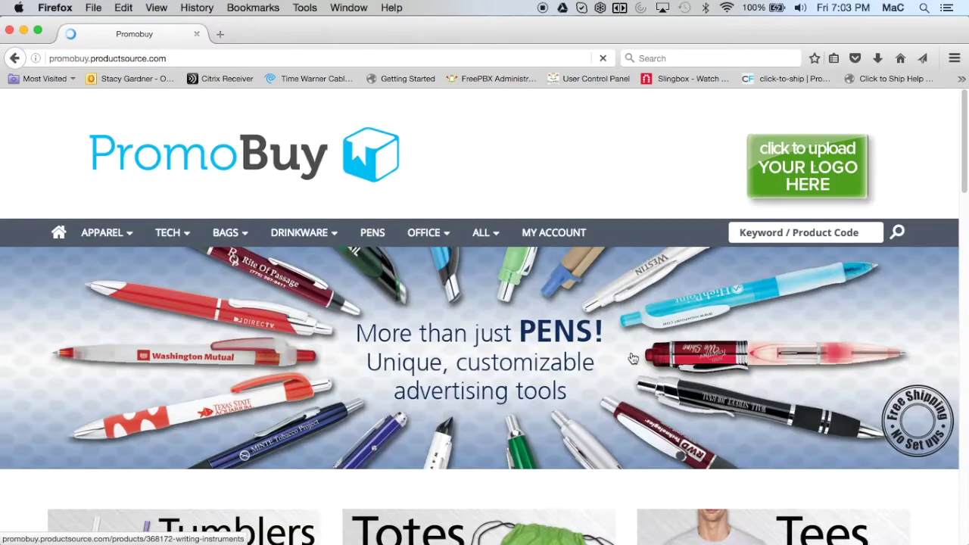
Step: View the storefront's footer CONTACT page, return home, and close the window
scroll(627, 359, "down", 10)
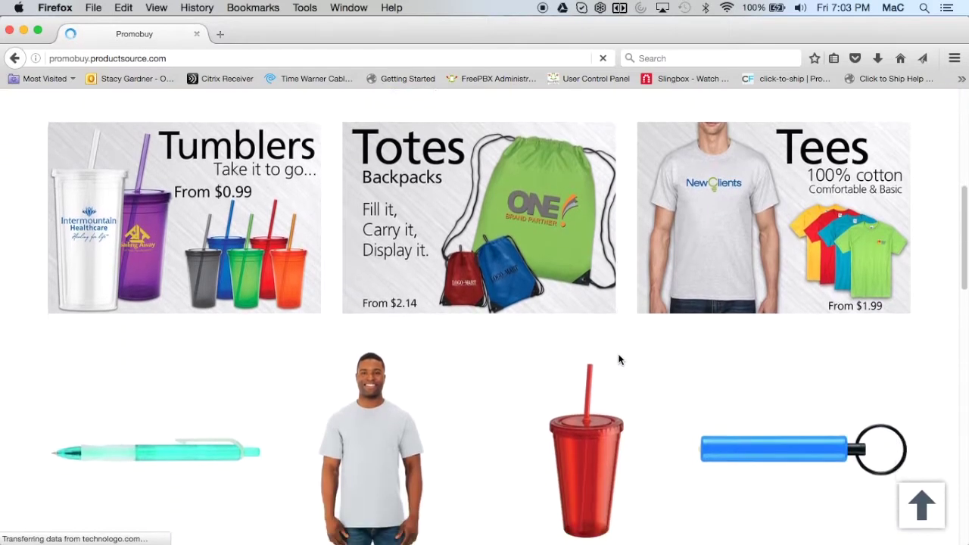
scroll(620, 360, "down", 12)
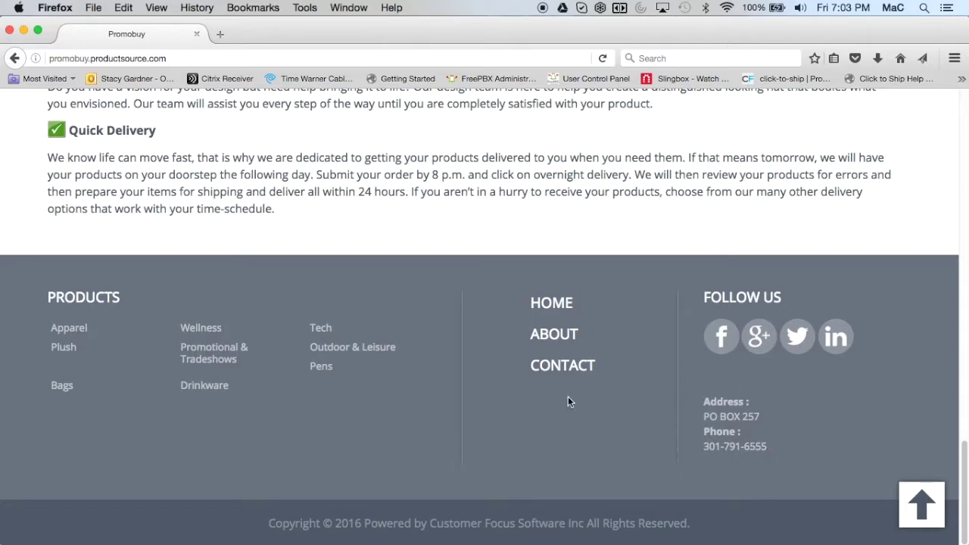
left_click(558, 367)
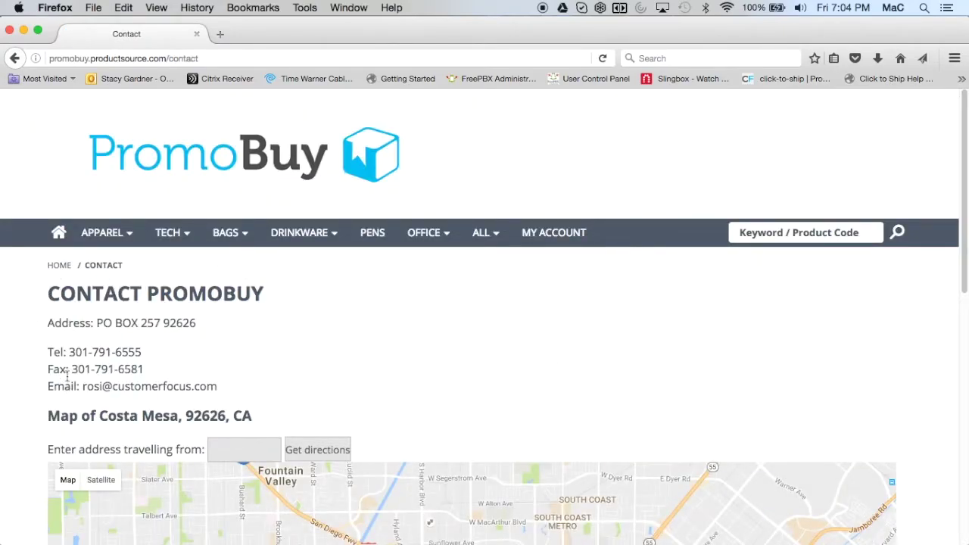
left_click(16, 58)
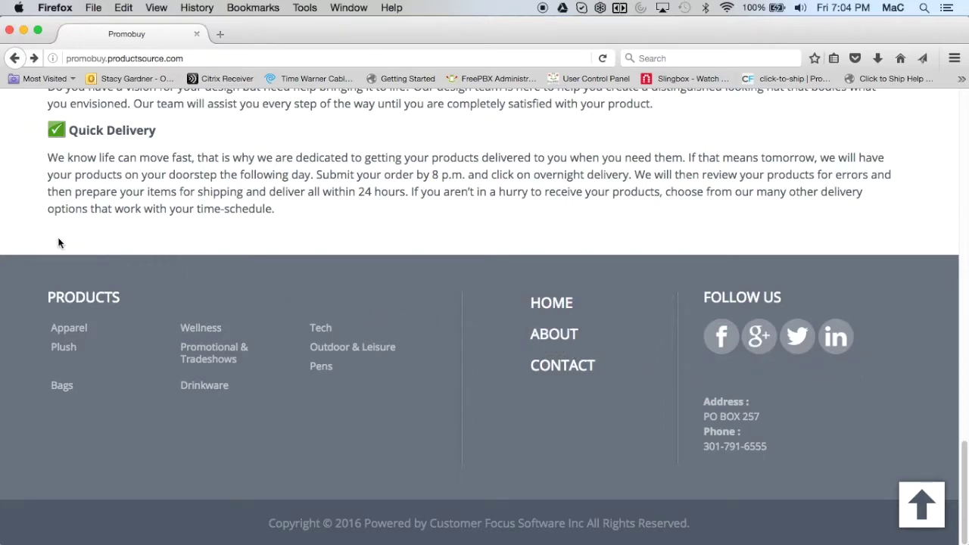
left_click(10, 31)
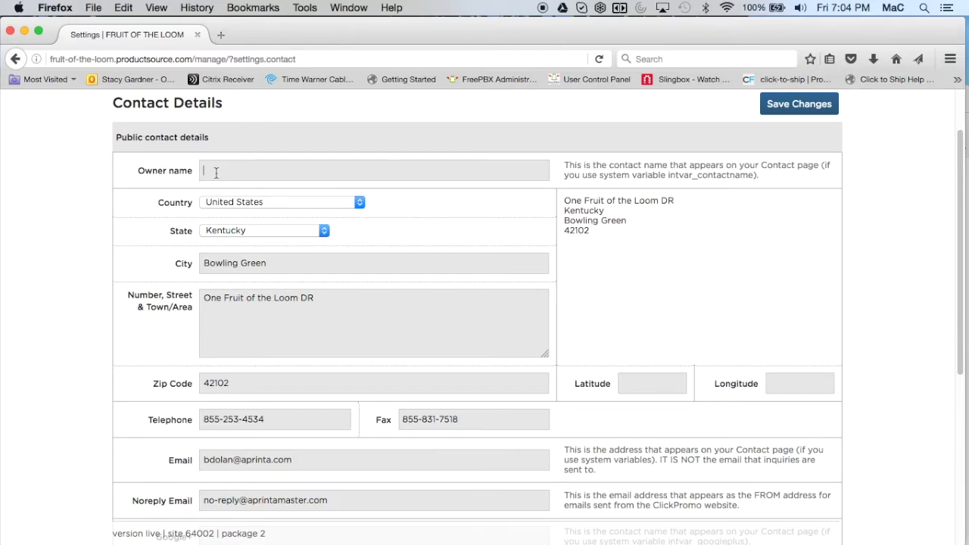
Step: Enter 'name' as the Owner name and review the Email and Noreply Email addresses
left_click(216, 172)
type("name")
scroll(105, 497, "down", 5)
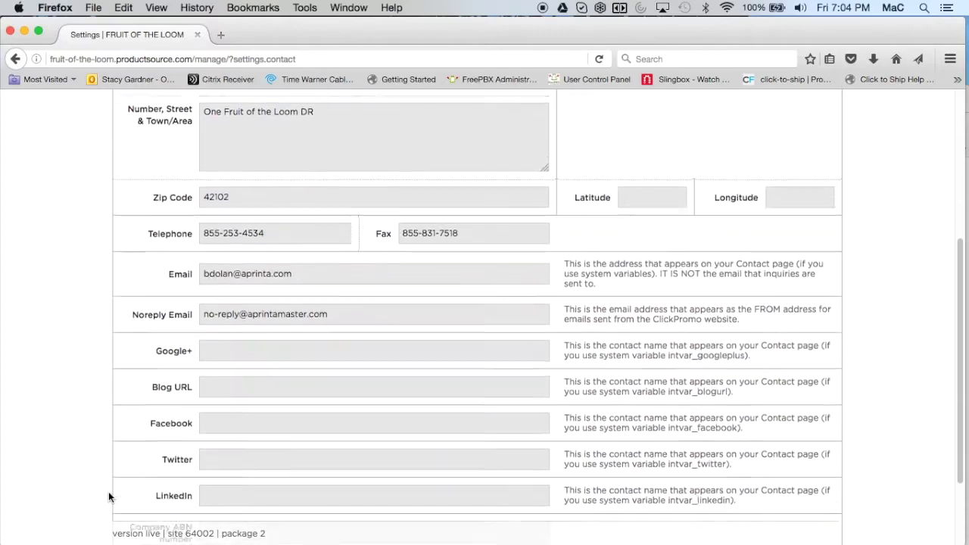
scroll(108, 497, "down", 3)
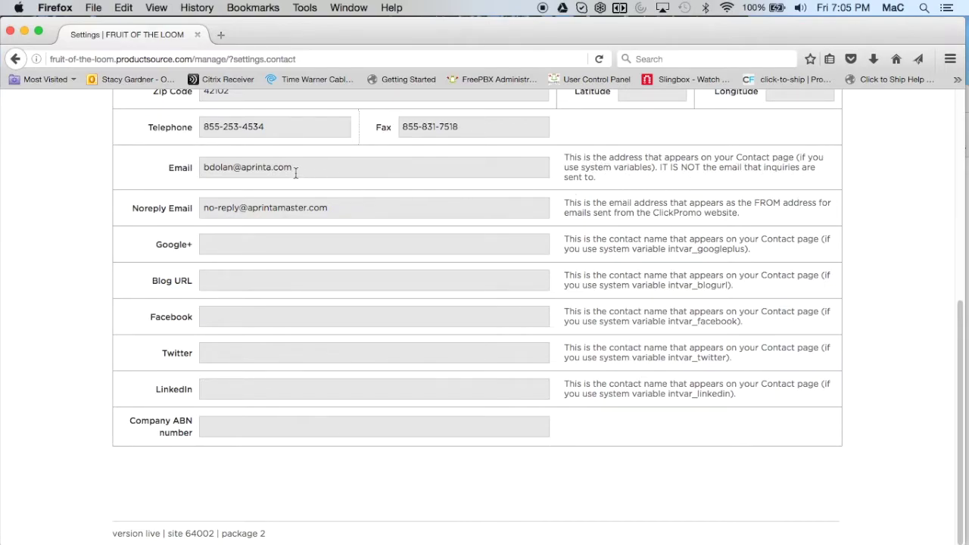
left_click_drag(295, 167, 202, 168)
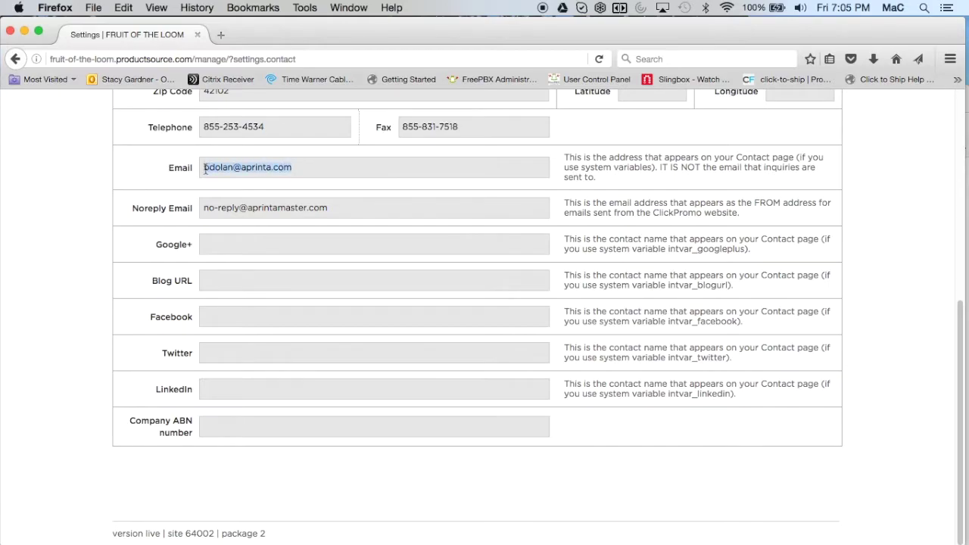
left_click(333, 208)
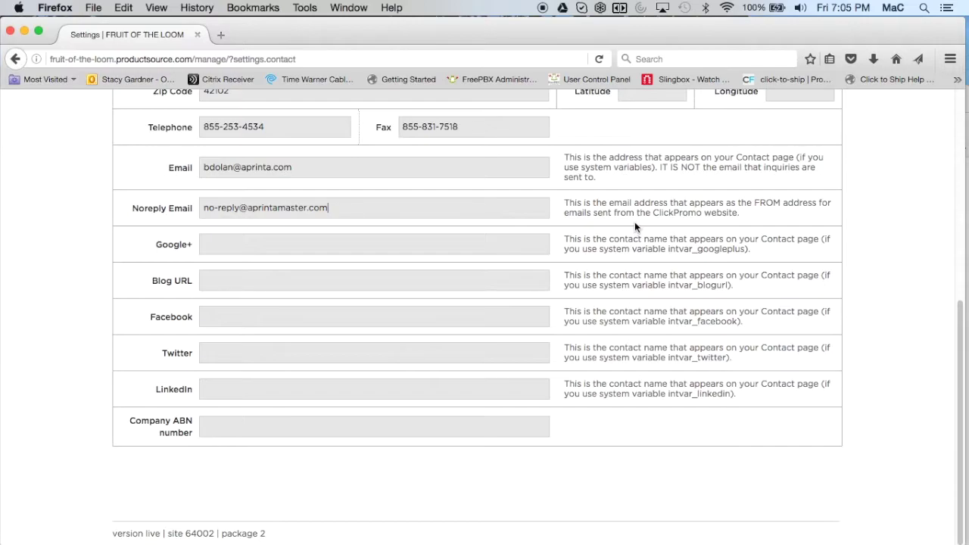
left_click_drag(326, 207, 203, 208)
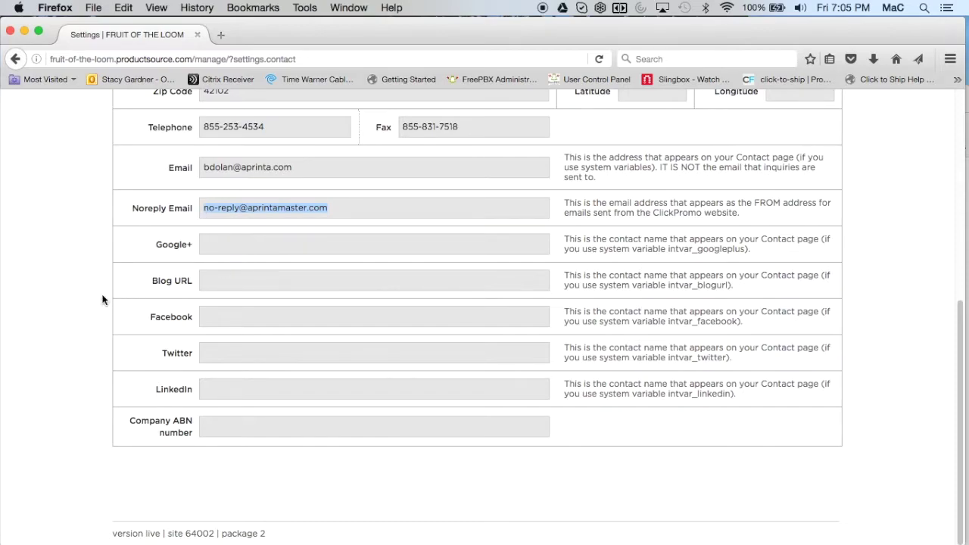
scroll(103, 299, "up", 4)
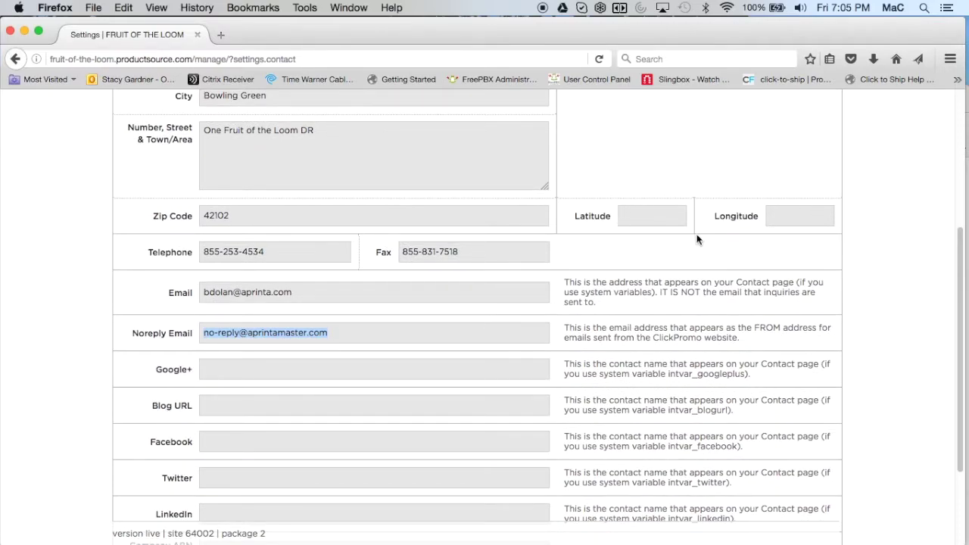
scroll(697, 240, "up", 4)
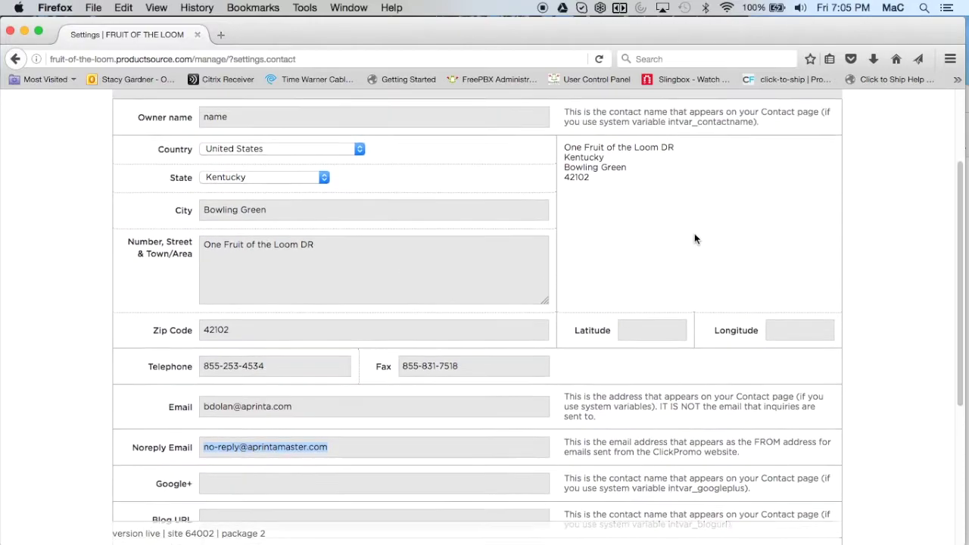
scroll(695, 239, "up", 2)
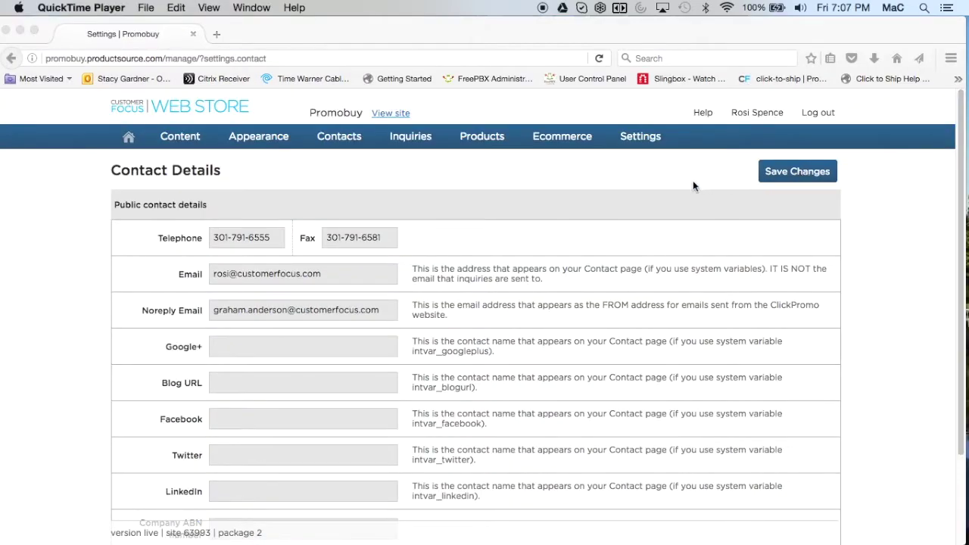
Step: Open Settings > Changelog and scroll through the product-listing and Ecommerce update entries
left_click(641, 141)
left_click(648, 226)
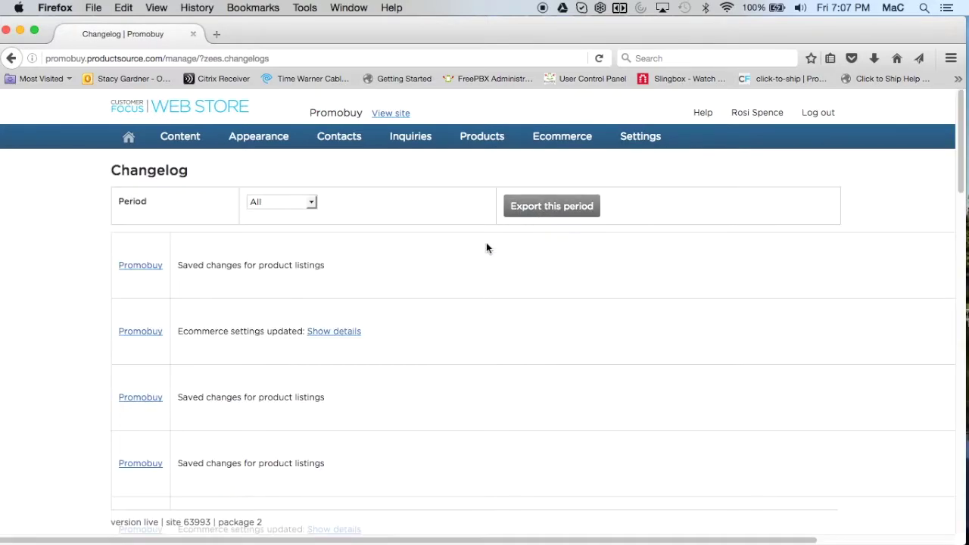
scroll(430, 288, "down", 5)
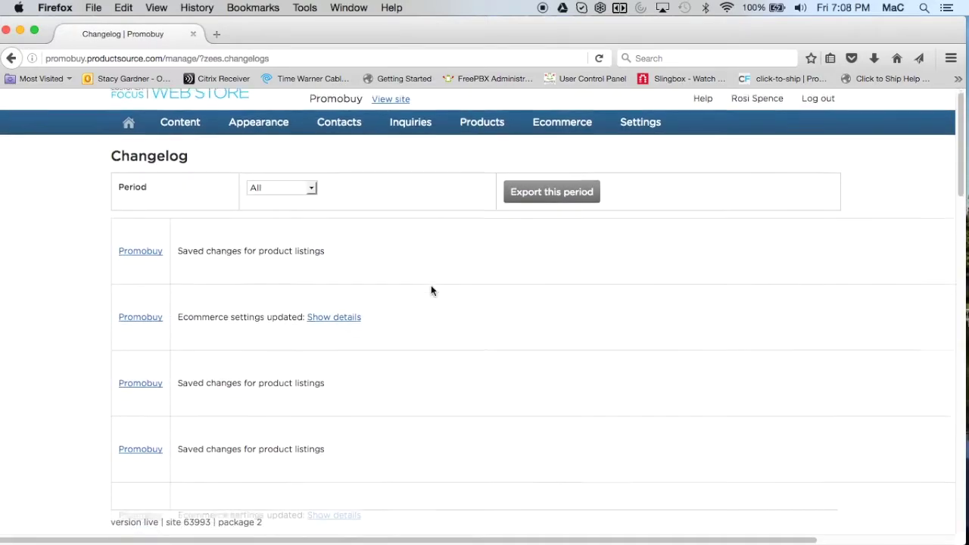
scroll(431, 291, "down", 10)
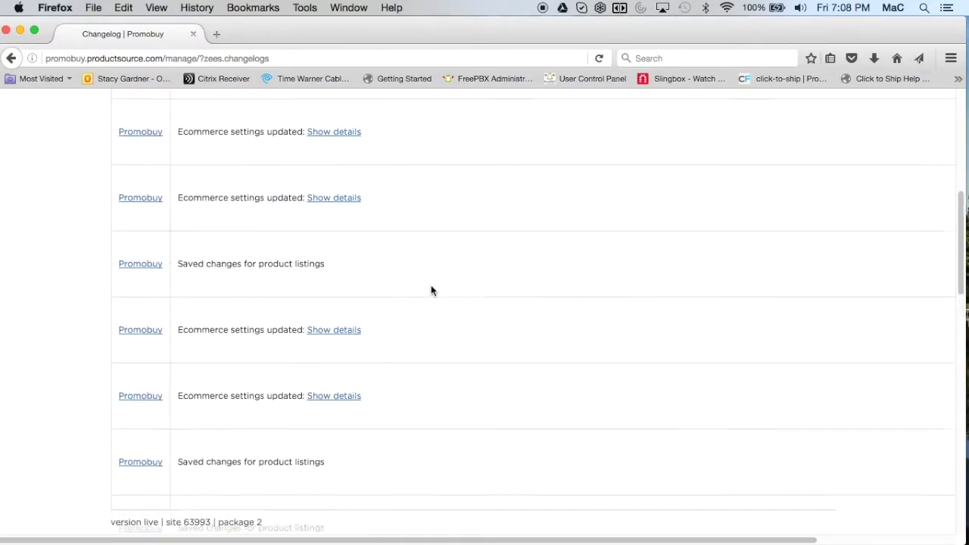
scroll(431, 291, "up", 10)
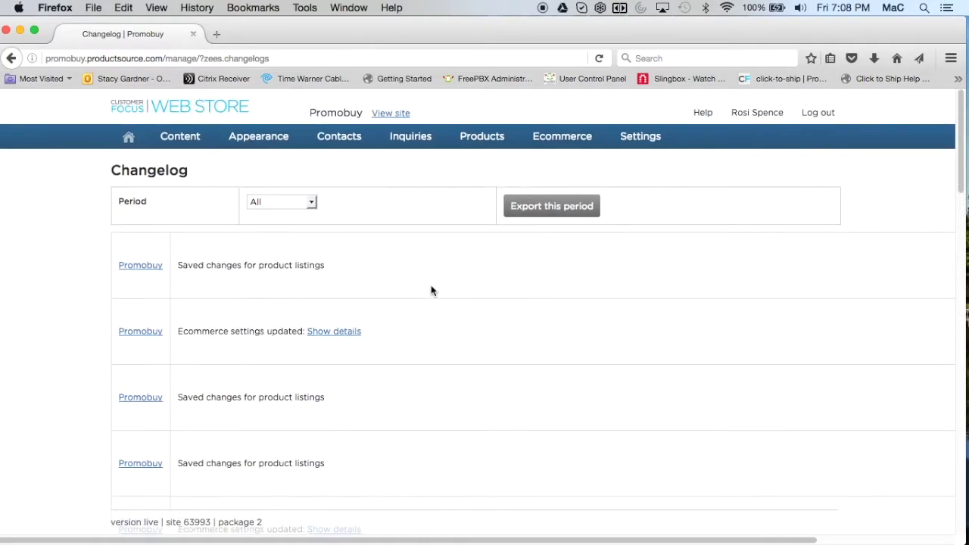
mouse_move(575, 142)
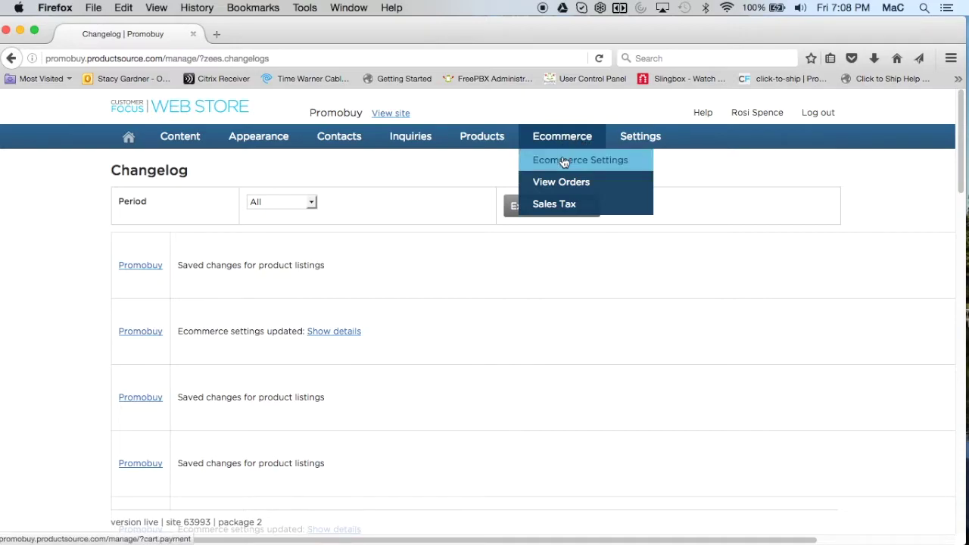
left_click(563, 161)
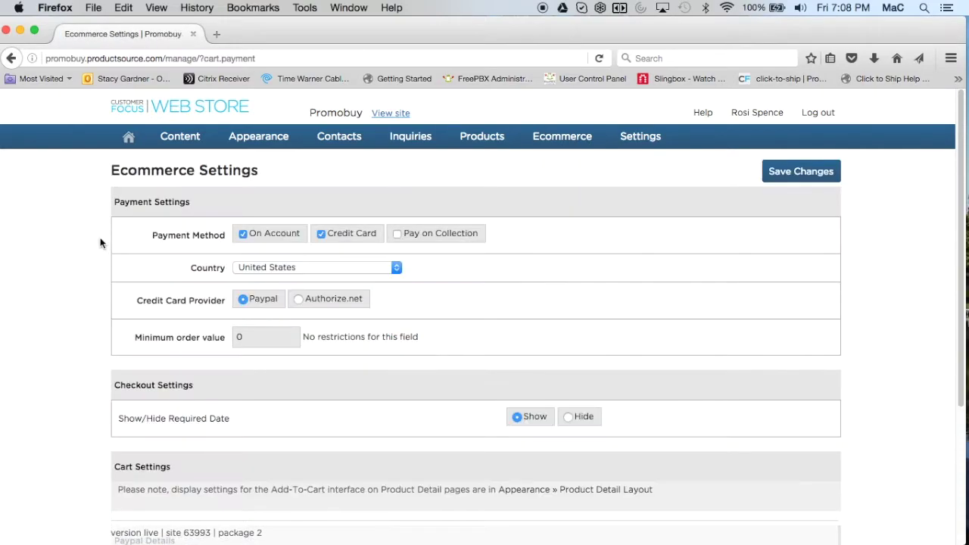
scroll(97, 259, "down", 2)
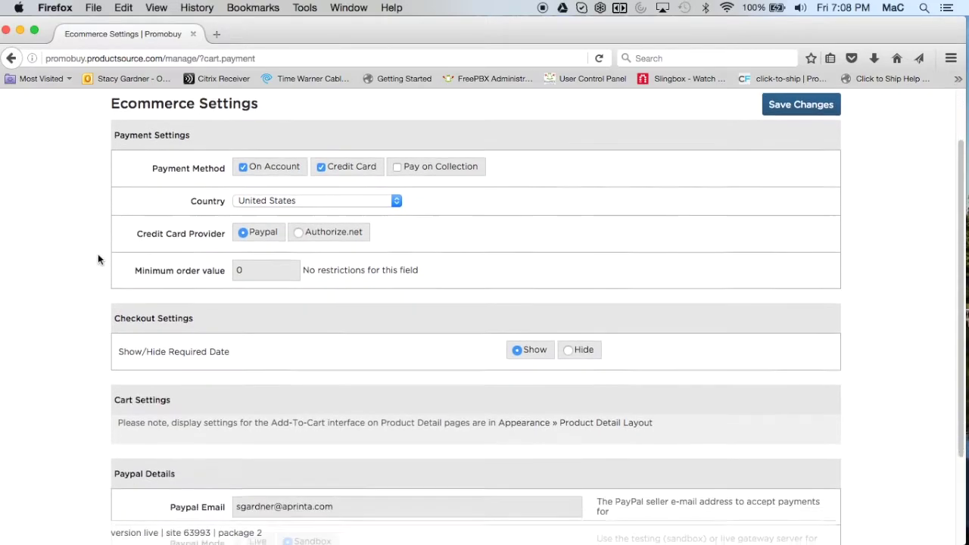
scroll(98, 260, "up", 1)
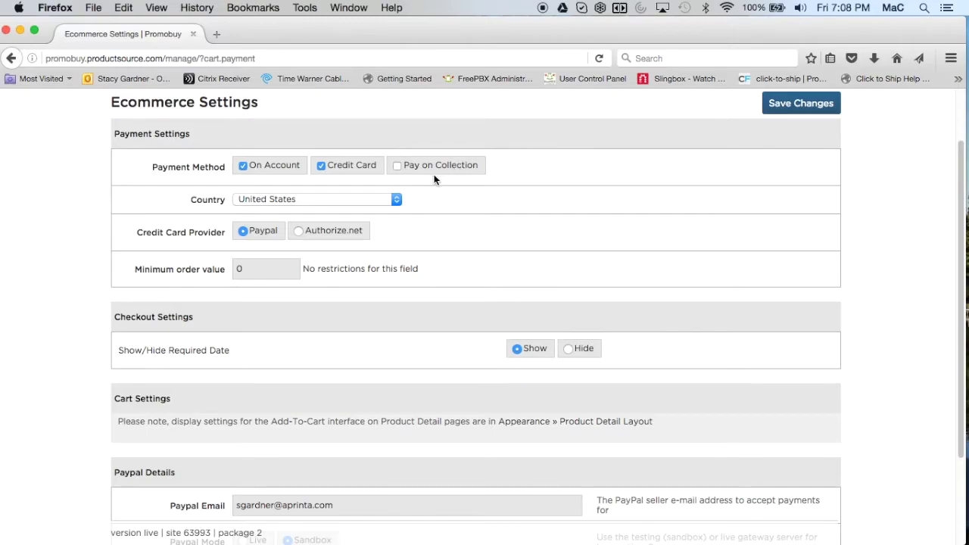
left_click(242, 165)
left_click(322, 165)
left_click(242, 165)
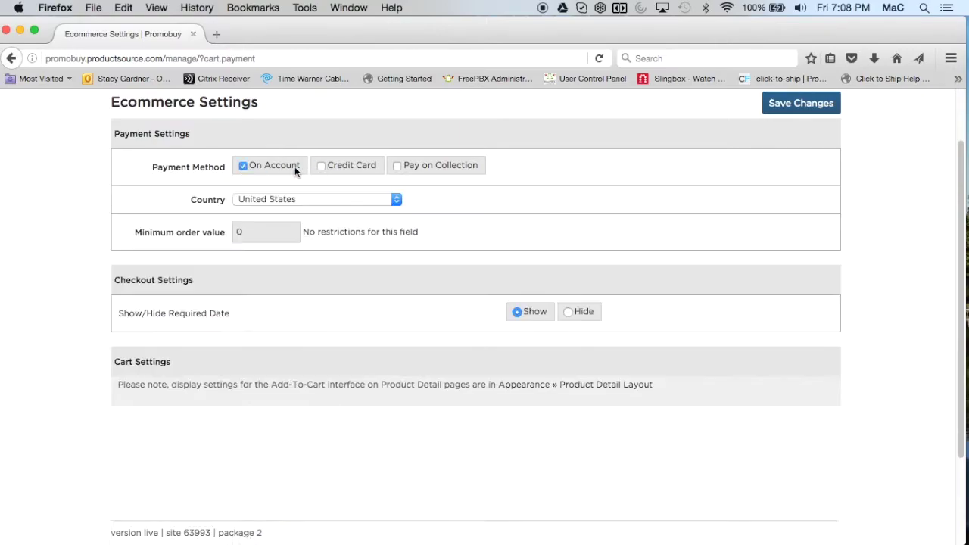
left_click(322, 166)
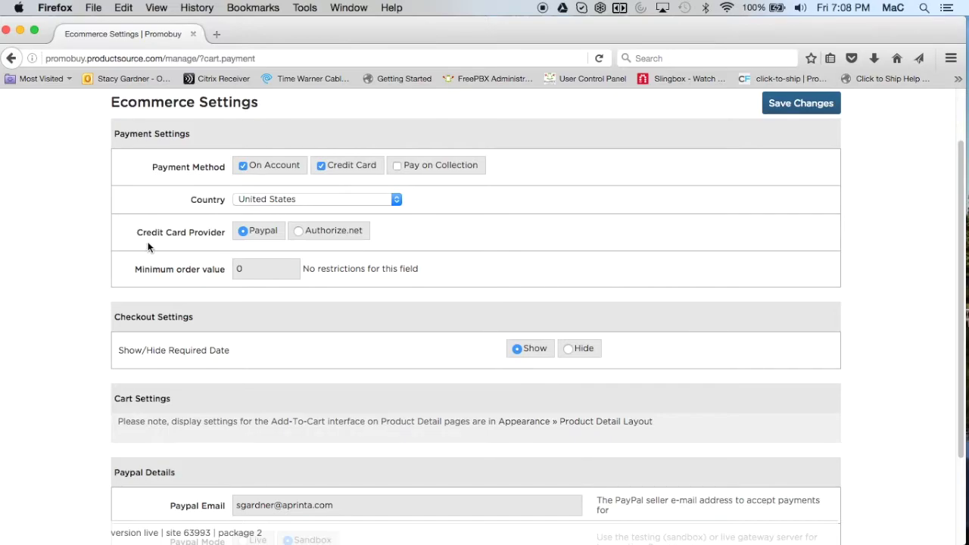
left_click(299, 232)
left_click(243, 232)
left_click(299, 233)
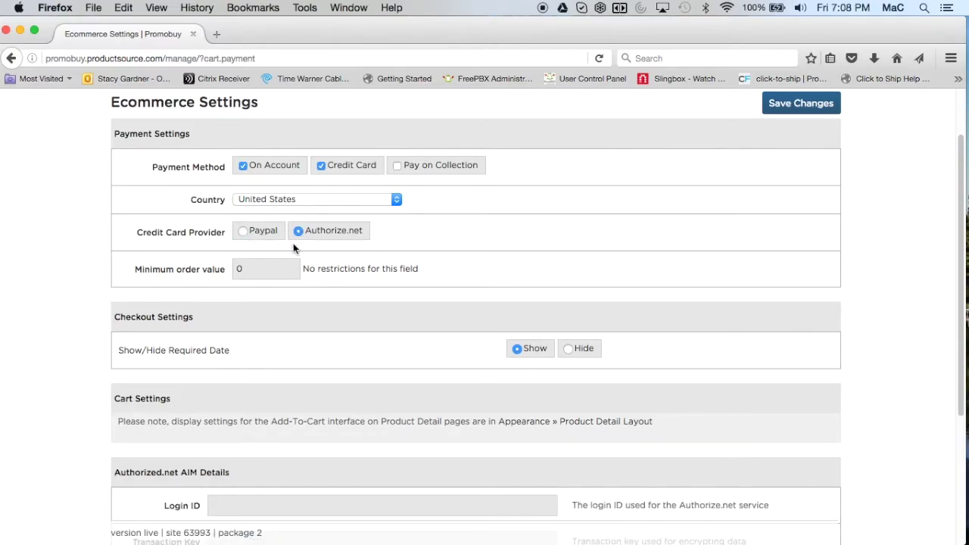
left_click(242, 232)
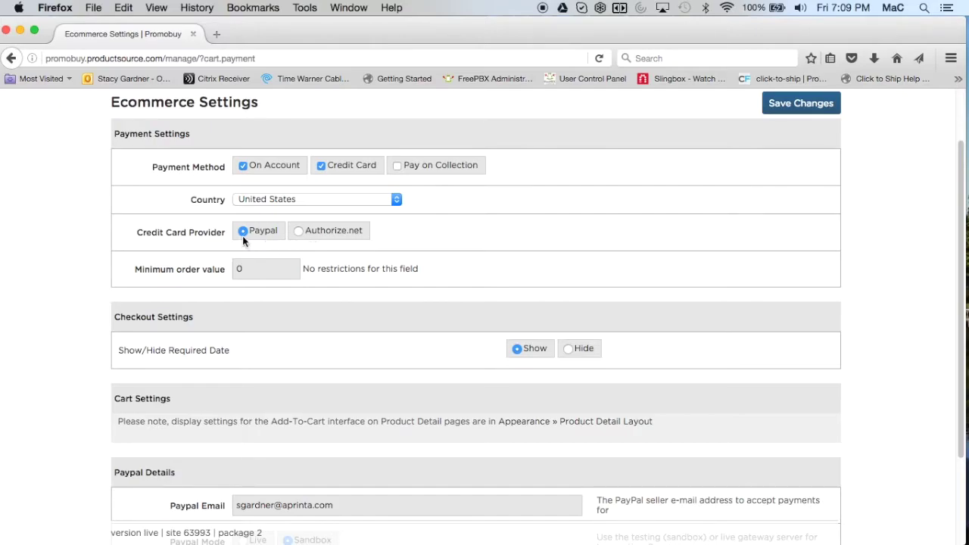
scroll(105, 379, "down", 3)
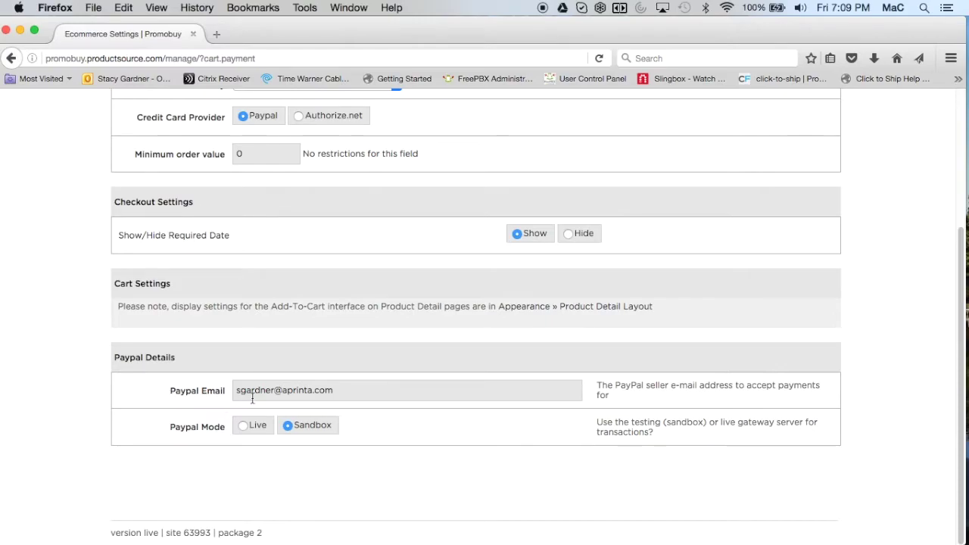
left_click_drag(454, 391, 237, 392)
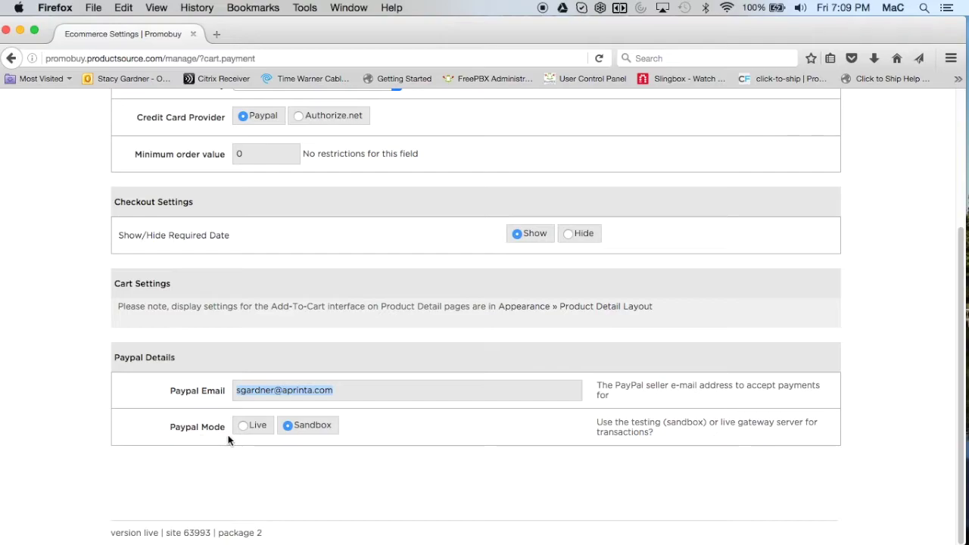
left_click(244, 425)
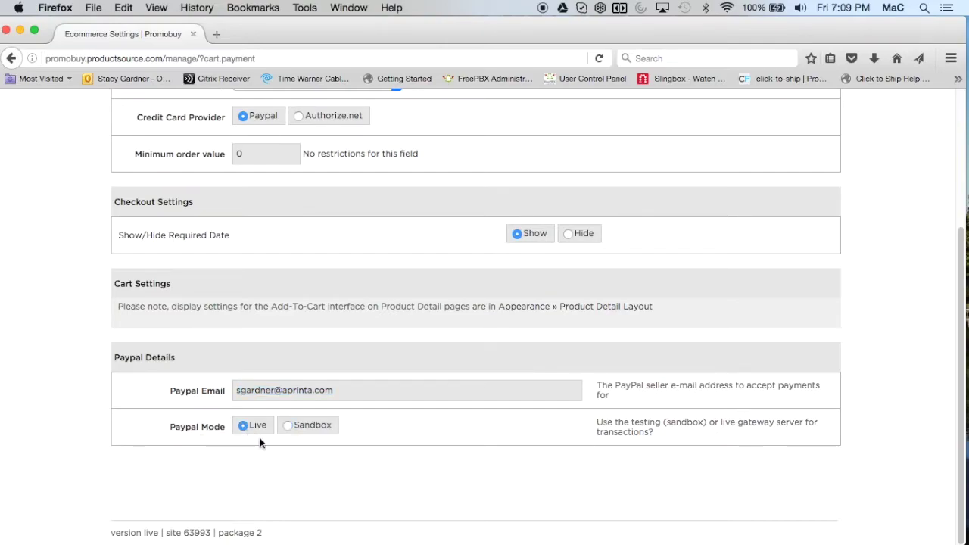
left_click(289, 427)
left_click(242, 427)
left_click(288, 425)
scroll(173, 435, "up", 3)
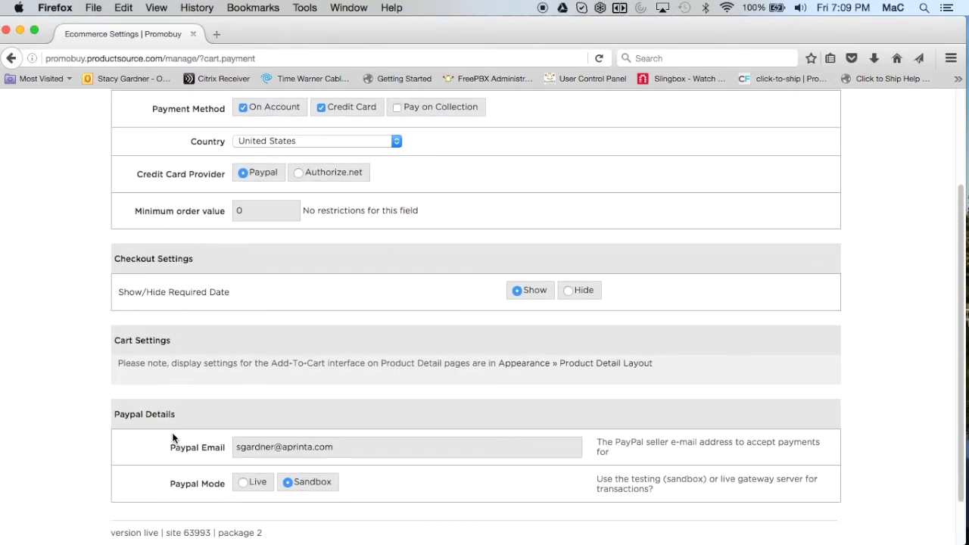
scroll(172, 432, "up", 2)
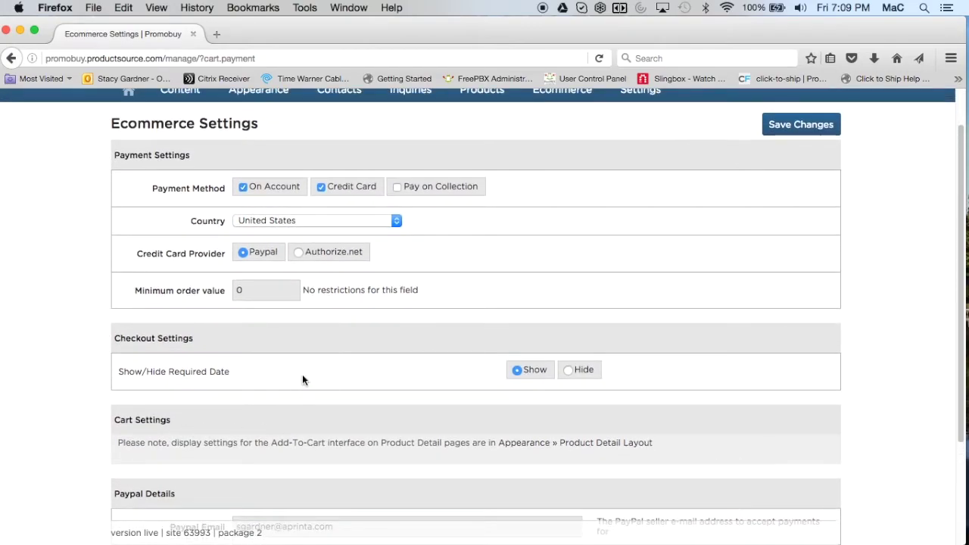
Step: Select Authorize.net, leaving Transaction Server and Transaction Mode on Test
left_click(299, 251)
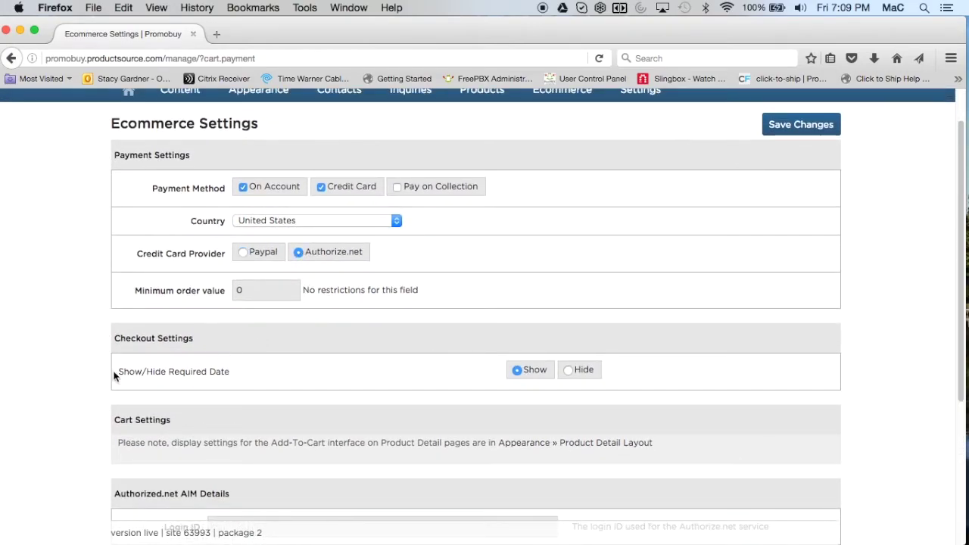
scroll(103, 376, "down", 6)
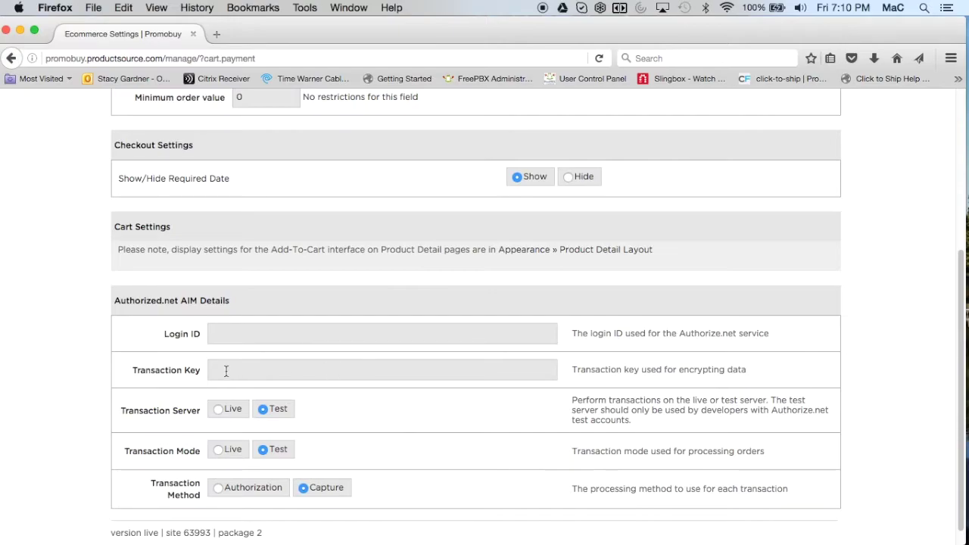
left_click(218, 411)
left_click(218, 452)
left_click(263, 452)
left_click(263, 410)
Step: Leave the Authorize.net Transaction Method on Capture rather than Authorization
scroll(124, 438, "down", 1)
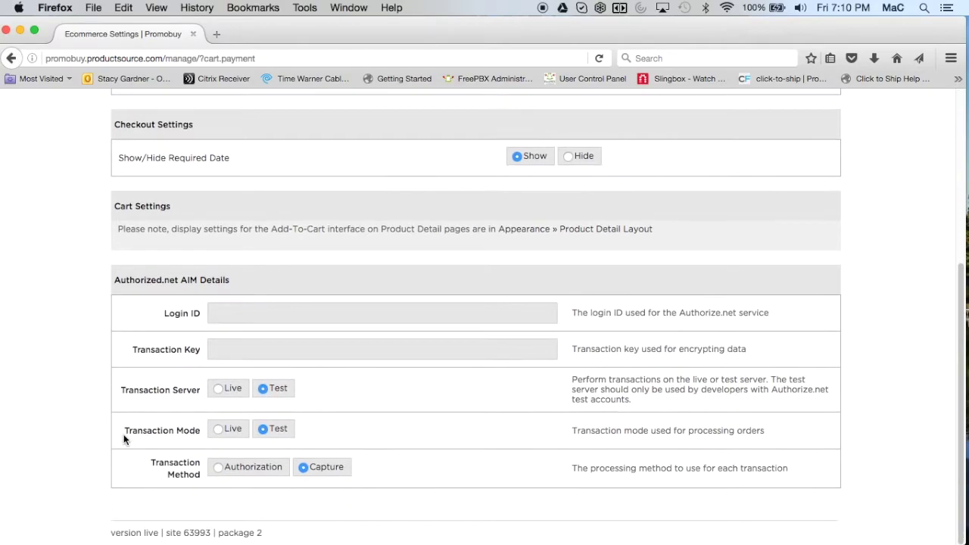
left_click(221, 469)
left_click(308, 472)
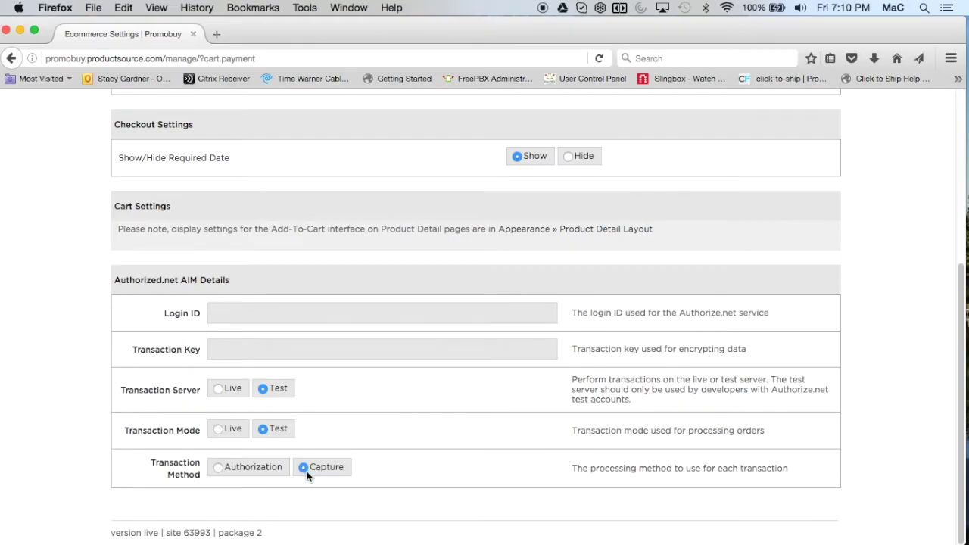
left_click(220, 473)
left_click(302, 467)
scroll(85, 481, "up", 3)
scroll(88, 480, "up", 3)
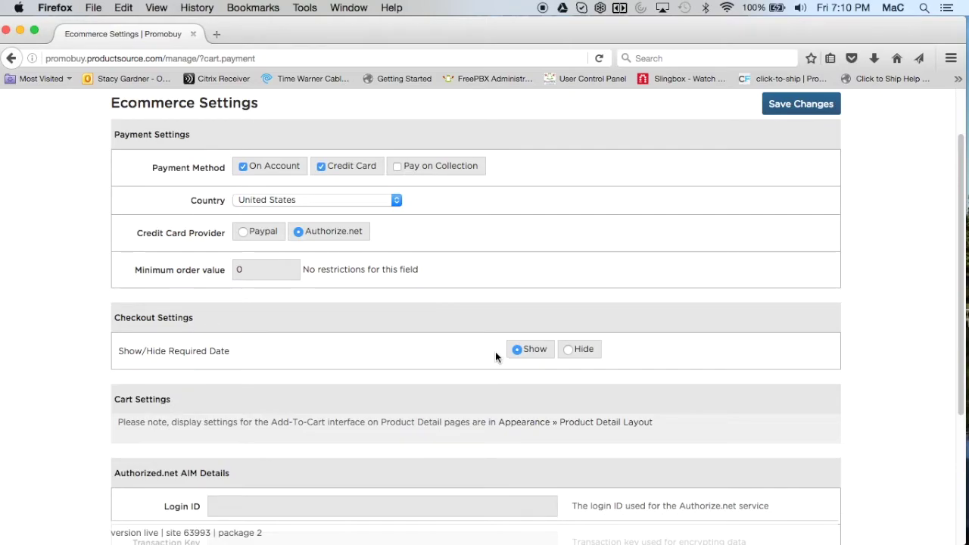
scroll(575, 264, "up", 3)
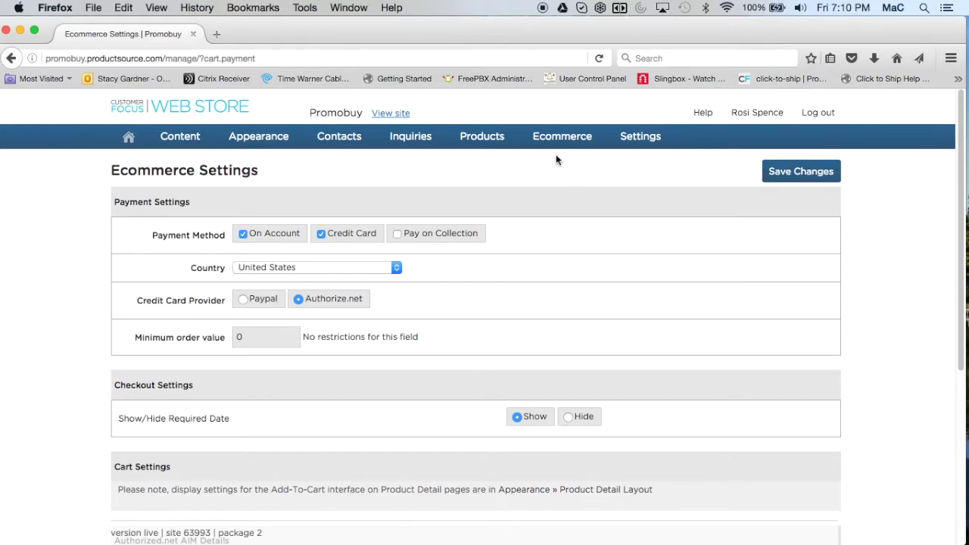
Step: Open View Orders under Ecommerce, keeping the From Date at 2016-09-05
mouse_move(553, 144)
left_click(547, 182)
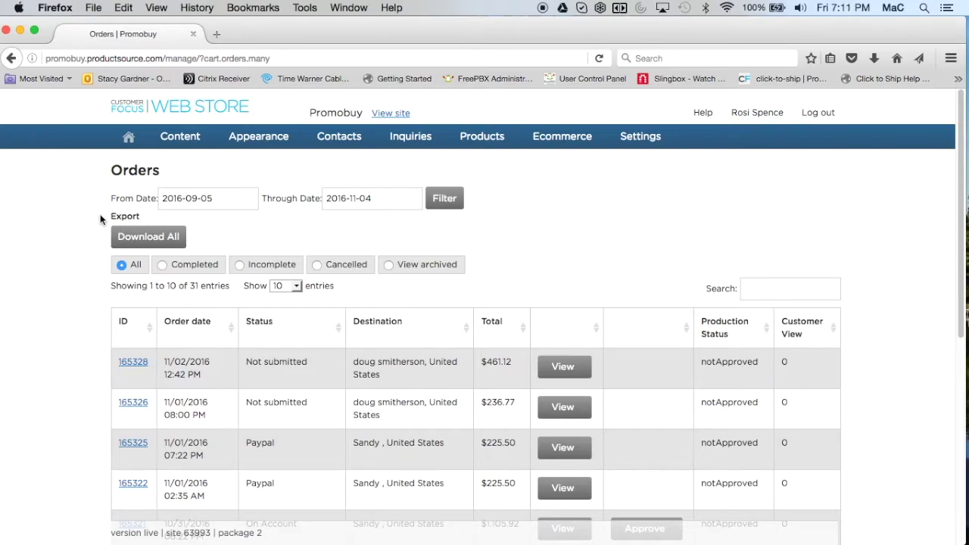
left_click(220, 202)
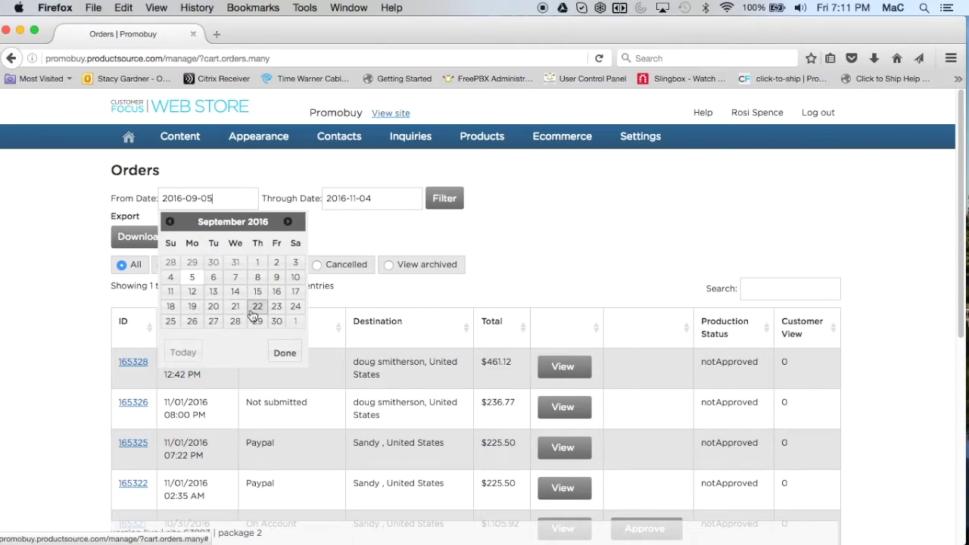
left_click(334, 237)
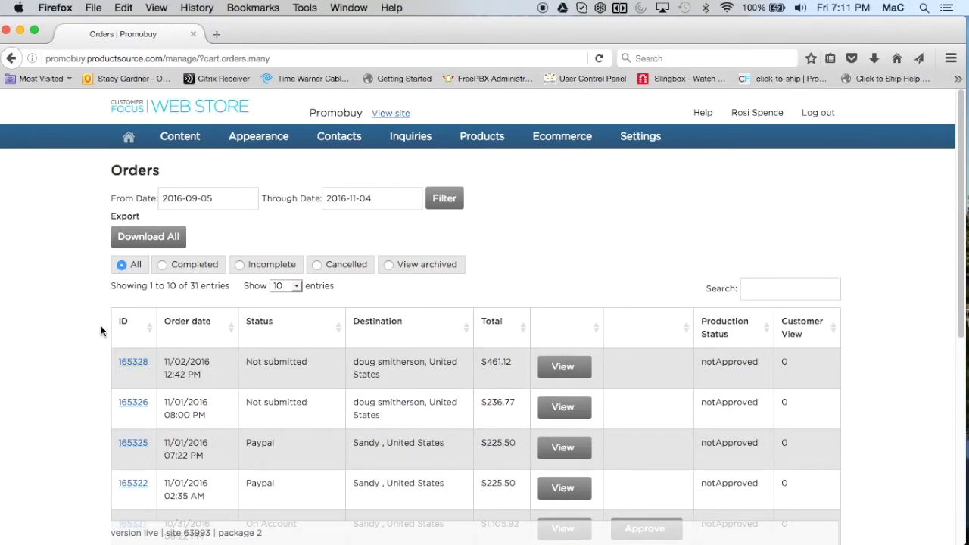
Step: Scroll through the 31 listed orders, including the On Account orders awaiting approval
scroll(101, 331, "down", 3)
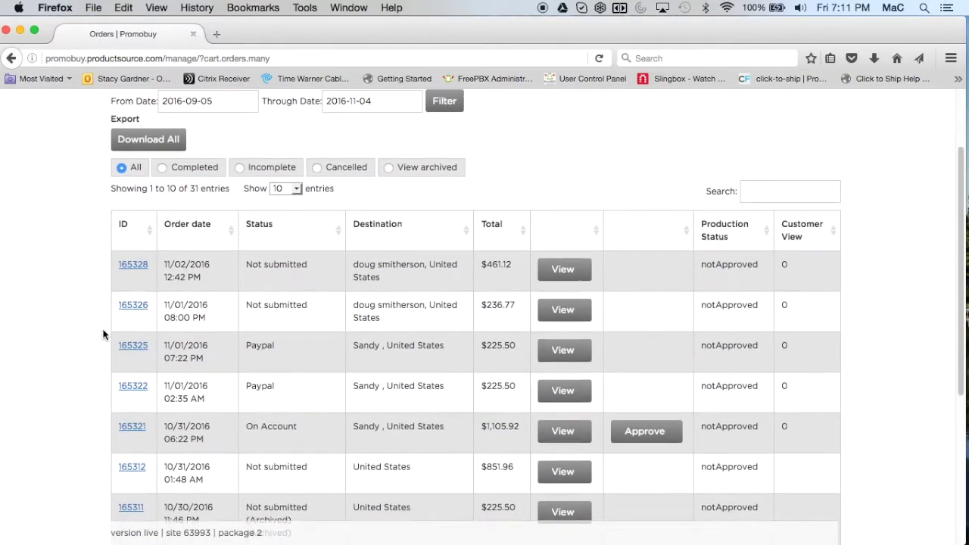
scroll(104, 334, "down", 2)
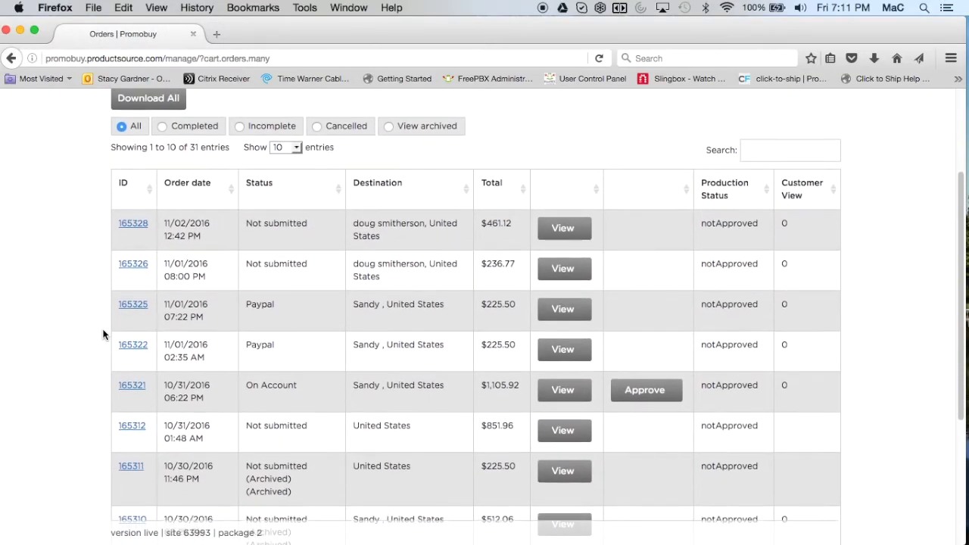
scroll(103, 333, "down", 2)
scroll(104, 334, "down", 1)
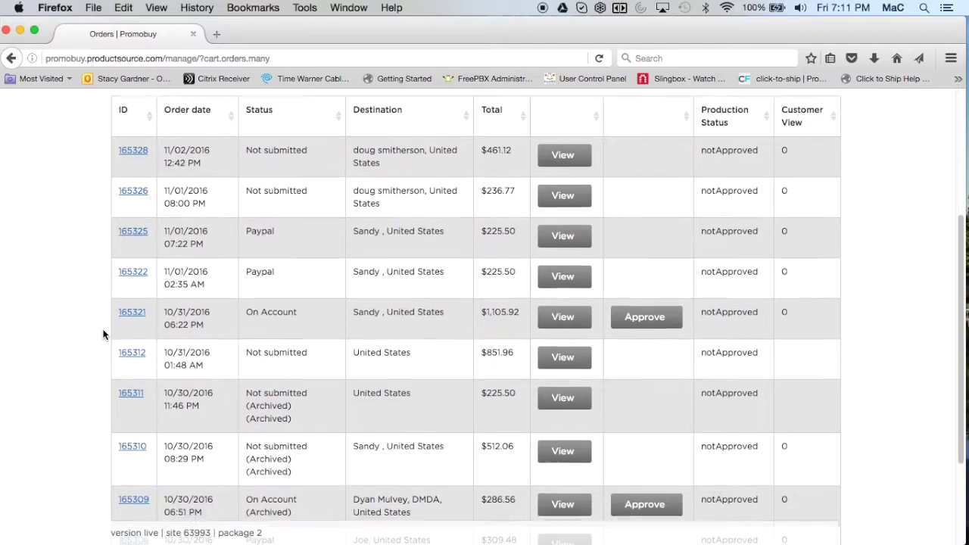
scroll(103, 334, "down", 1)
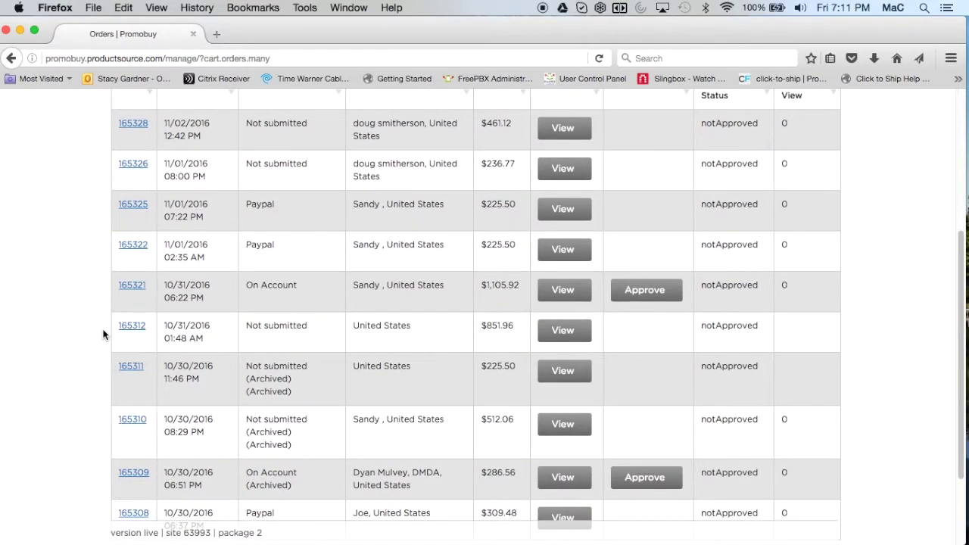
scroll(104, 333, "up", 2)
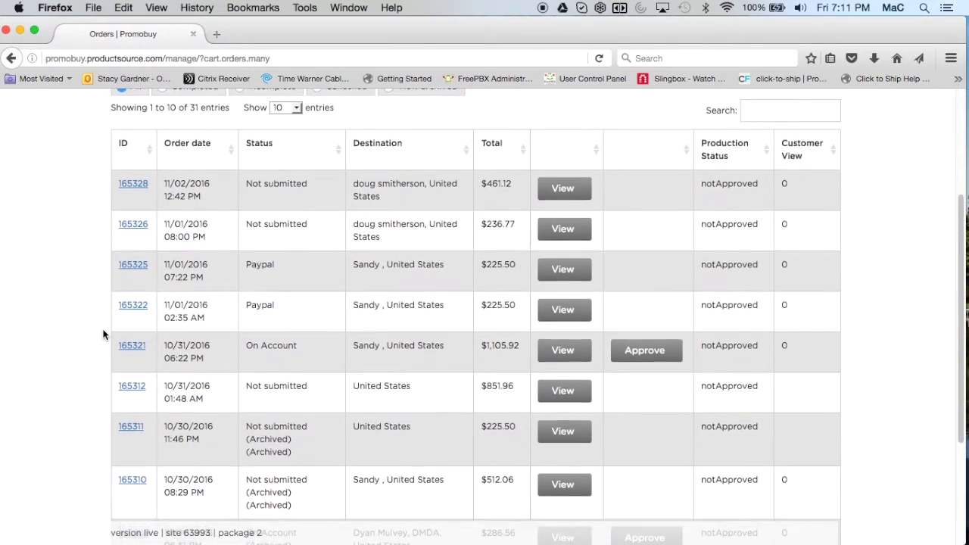
scroll(104, 334, "up", 3)
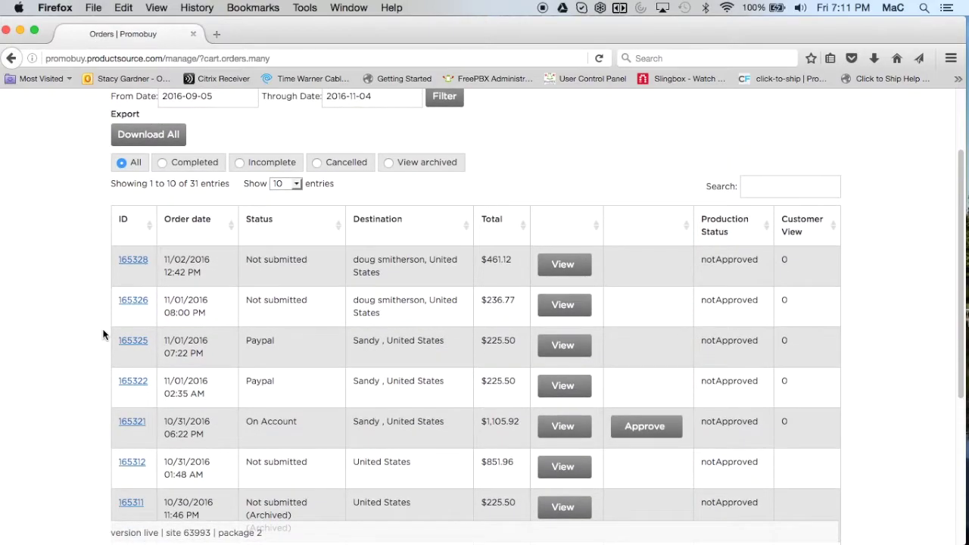
scroll(104, 333, "up", 1)
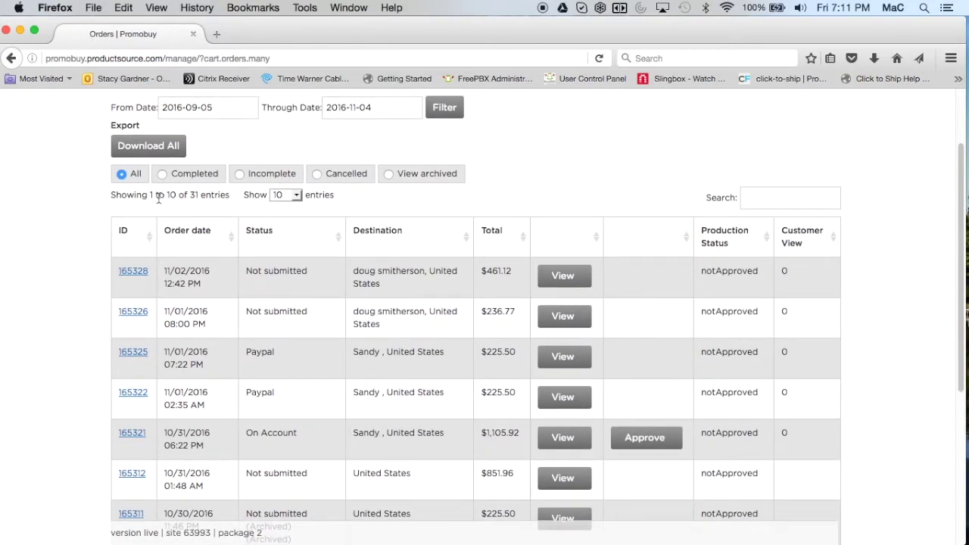
left_click(162, 175)
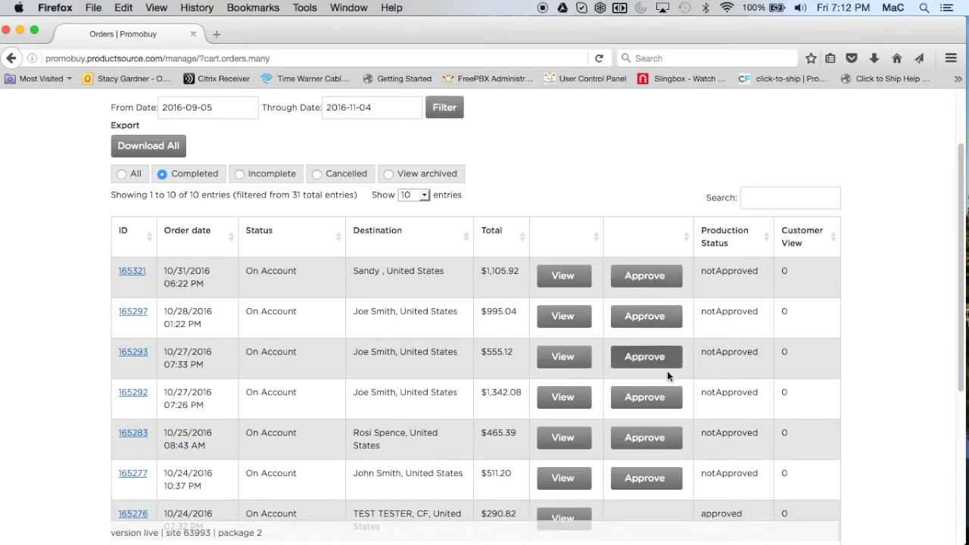
left_click(238, 175)
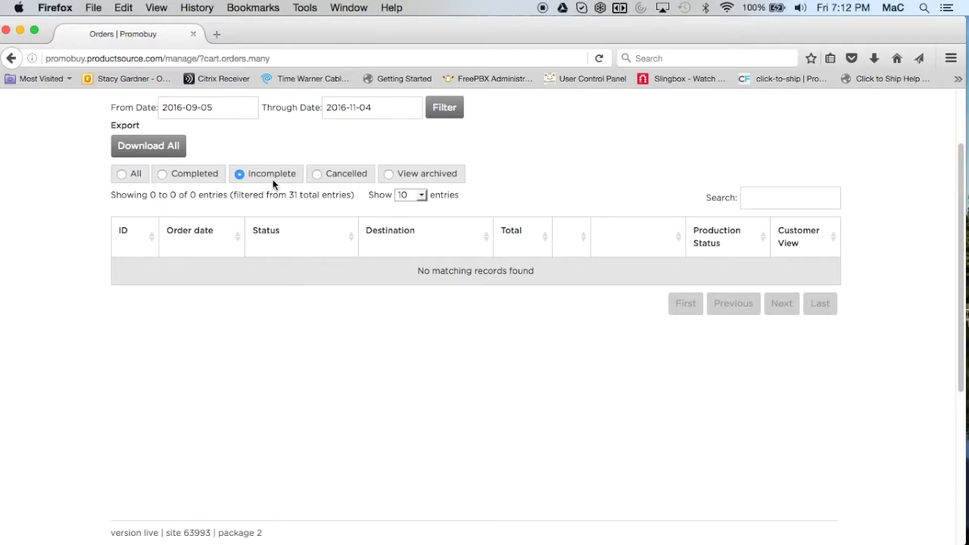
left_click(316, 175)
left_click(388, 173)
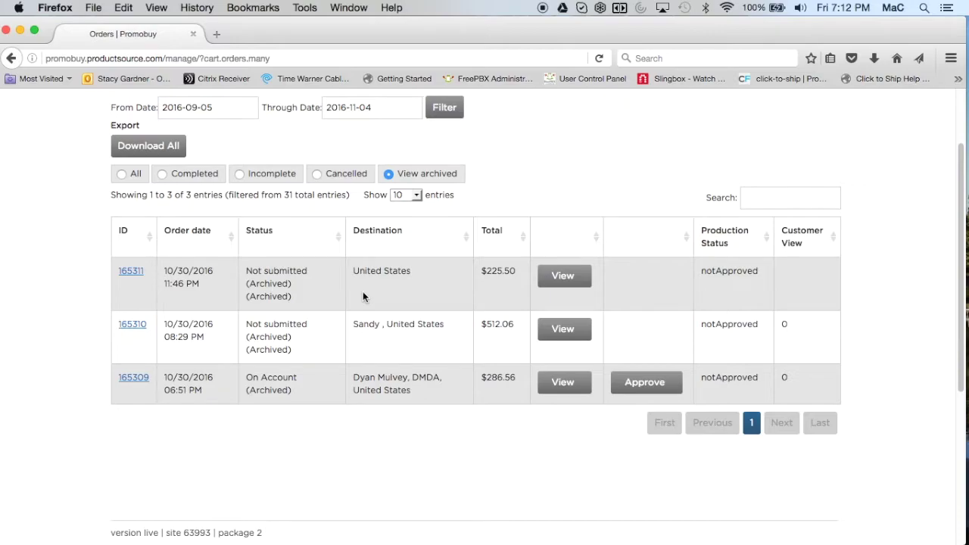
left_click(122, 175)
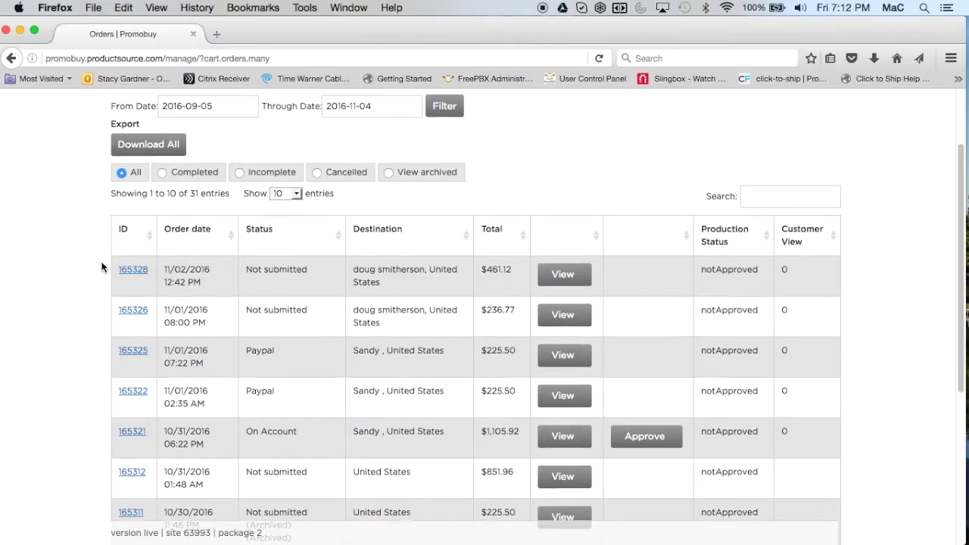
scroll(101, 266, "down", 2)
scroll(101, 266, "down", 3)
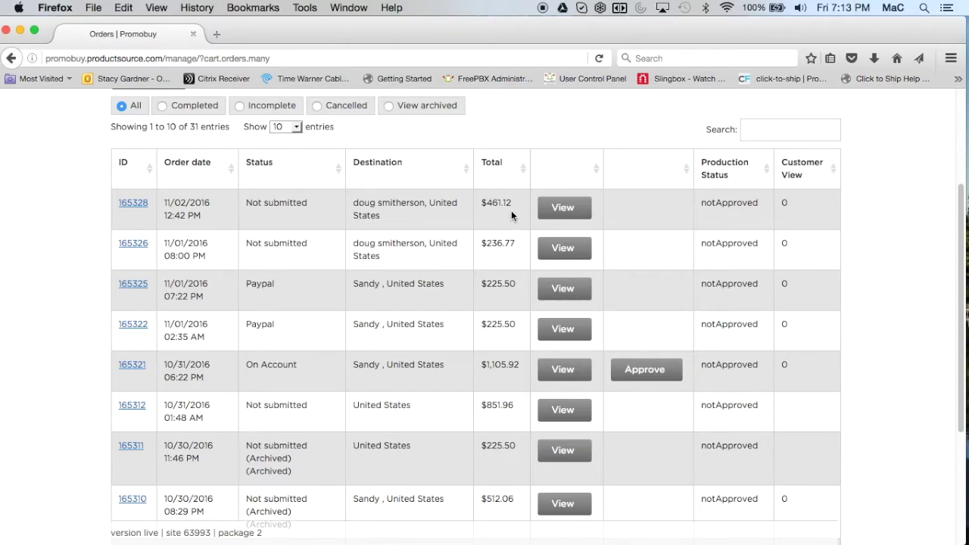
left_click(563, 212)
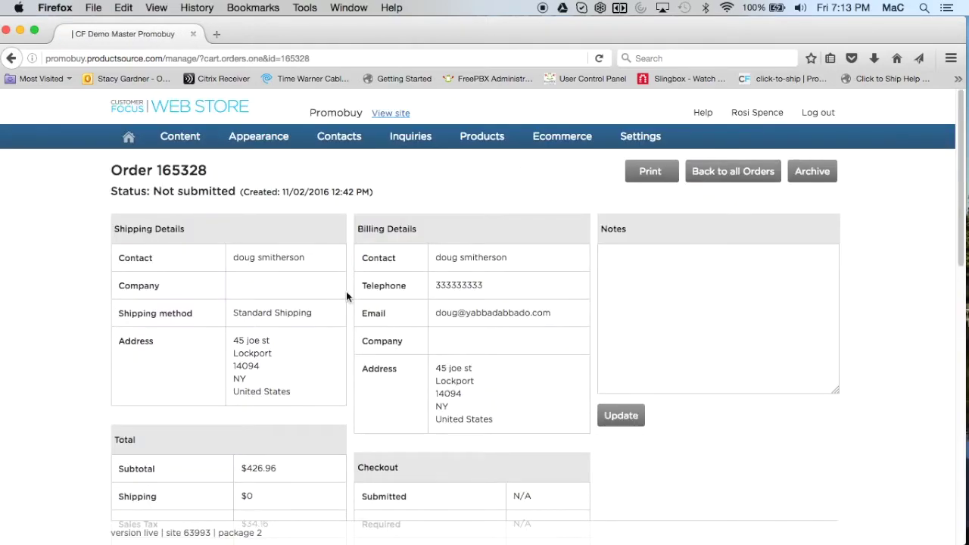
scroll(346, 291, "down", 3)
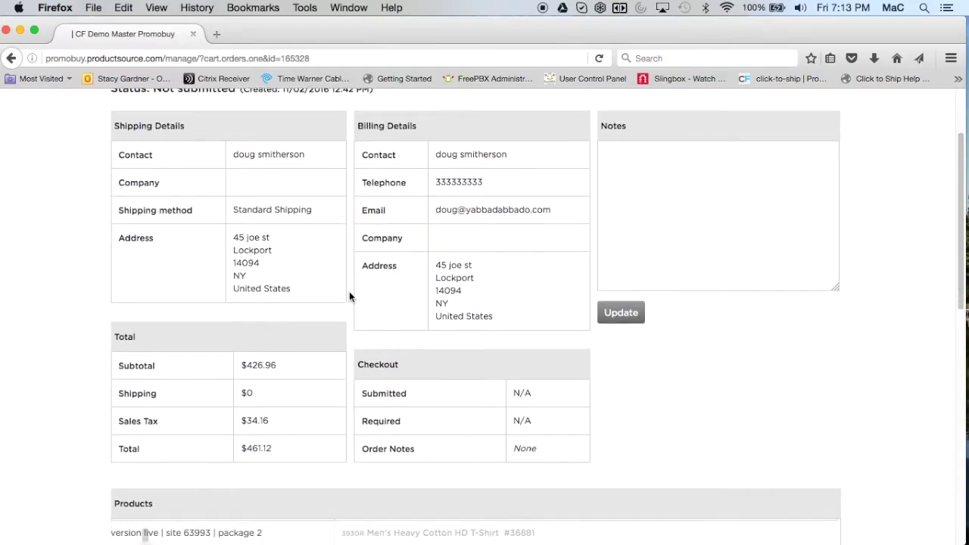
scroll(349, 296, "down", 8)
scroll(349, 296, "down", 2)
scroll(349, 296, "up", 5)
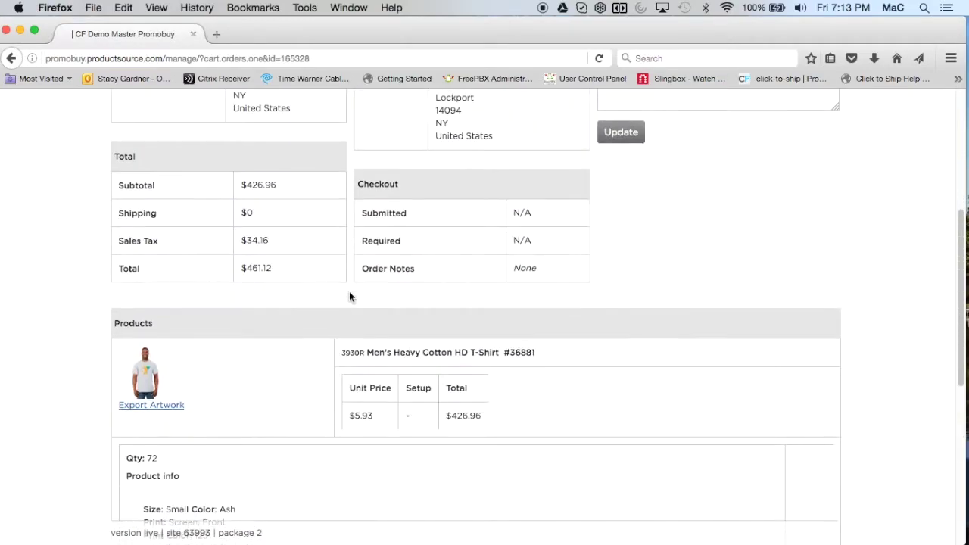
scroll(348, 296, "up", 7)
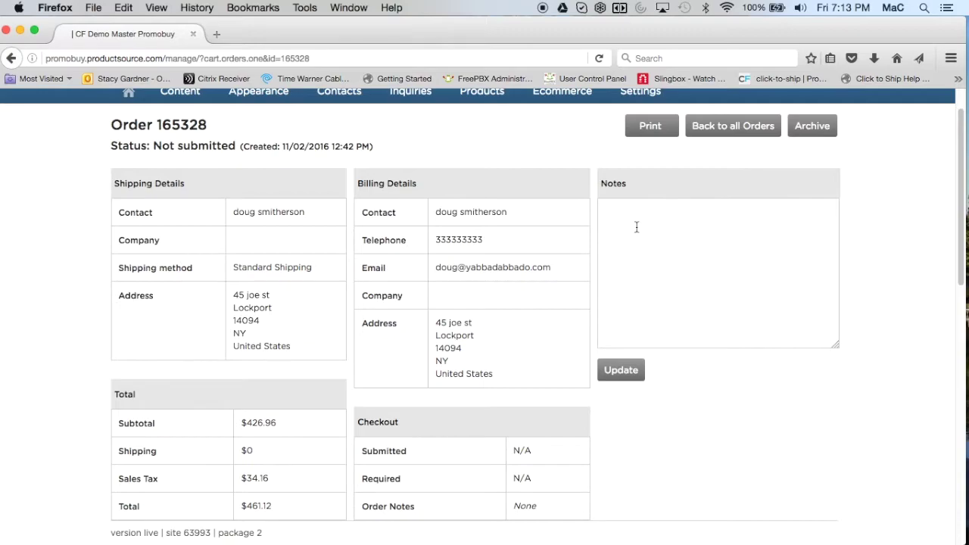
type("call to follow up")
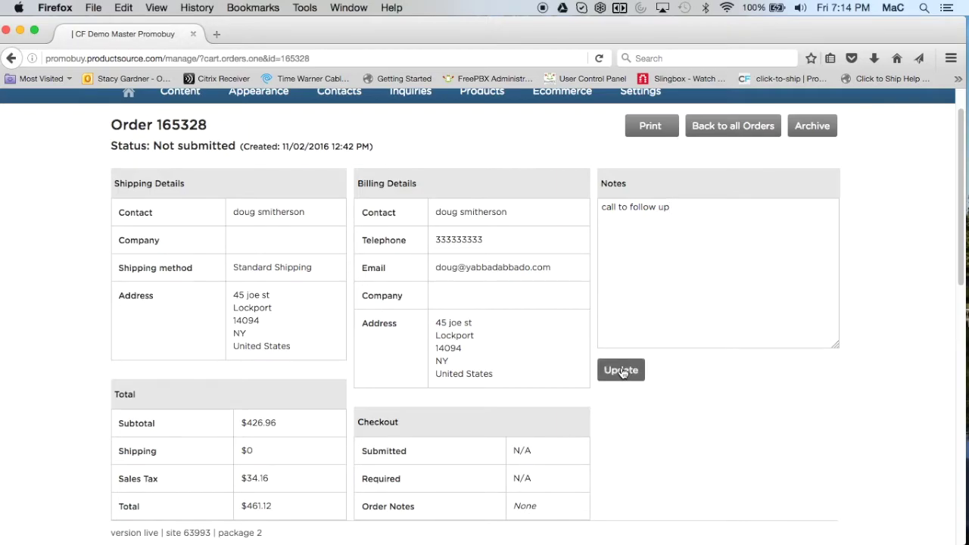
left_click(715, 127)
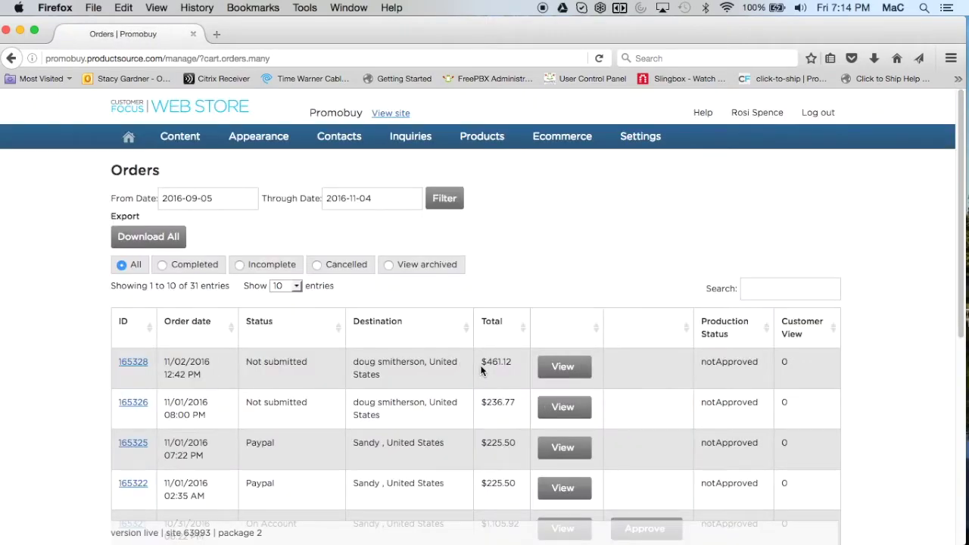
scroll(478, 399, "down", 3)
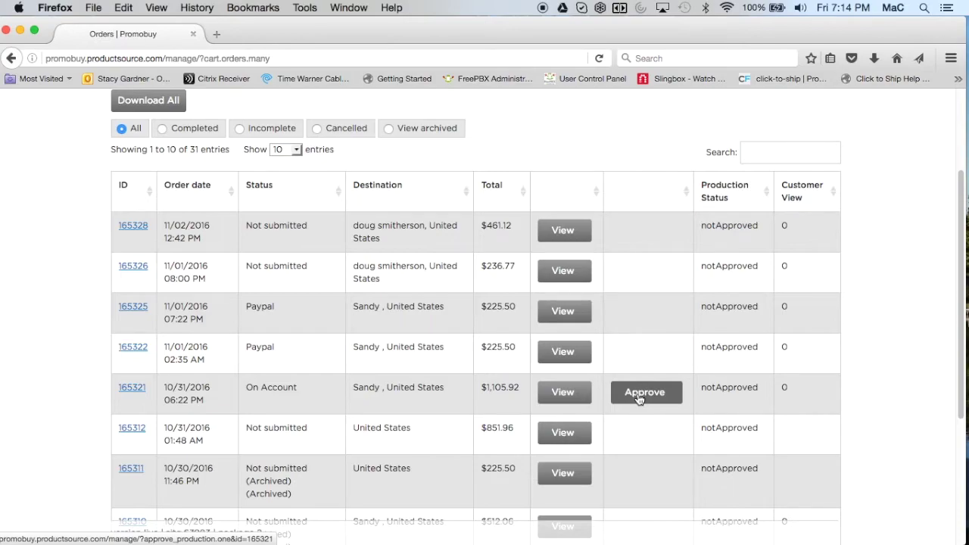
scroll(638, 398, "down", 1)
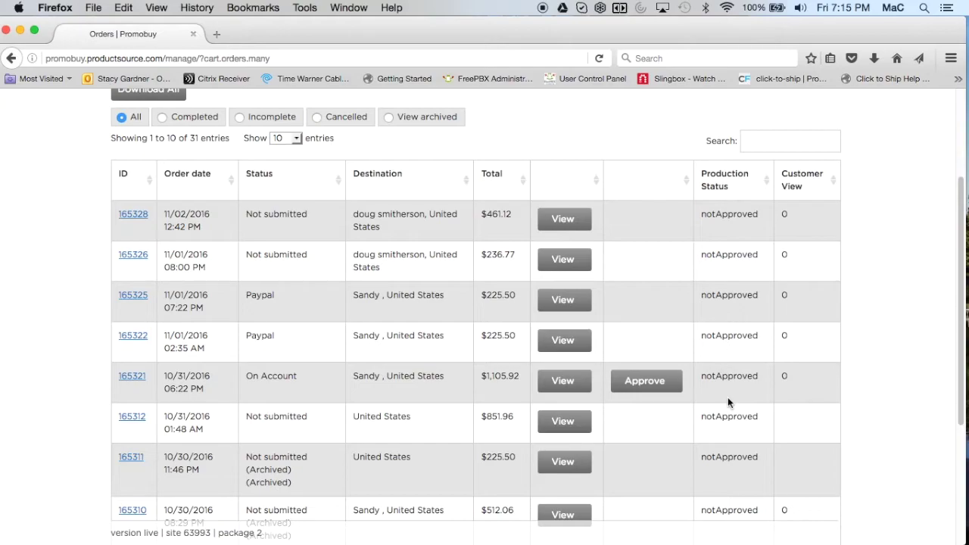
Step: Browse the second and third pages of the orders list
scroll(728, 399, "down", 5)
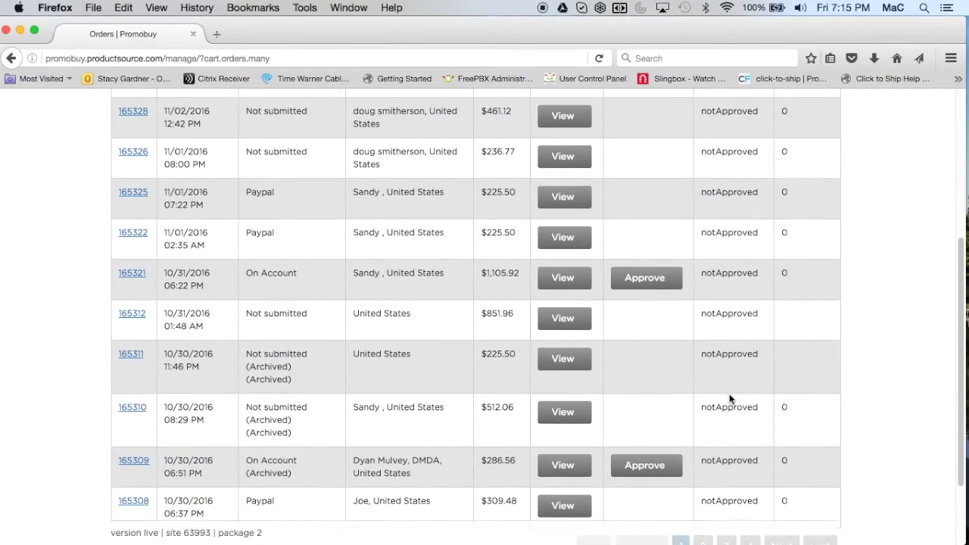
scroll(729, 399, "up", 1)
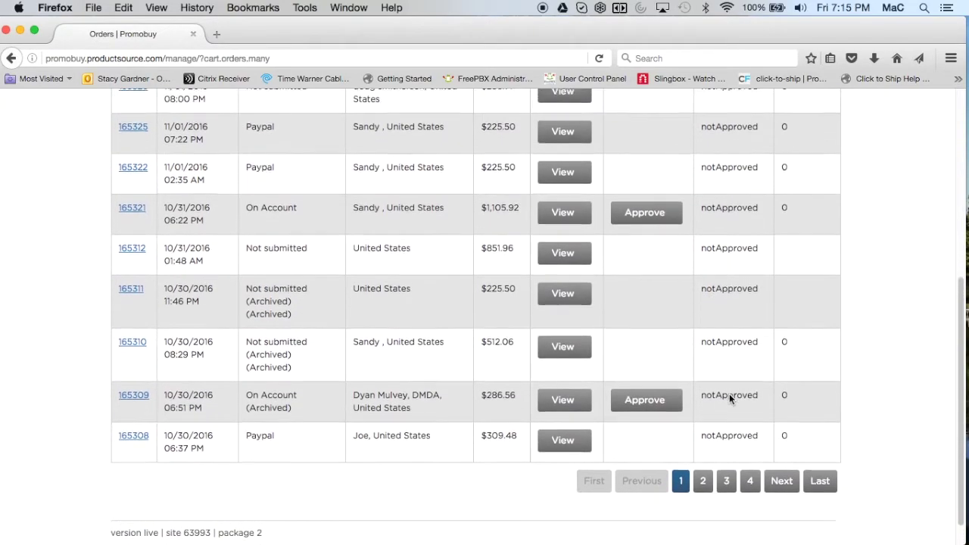
left_click(703, 494)
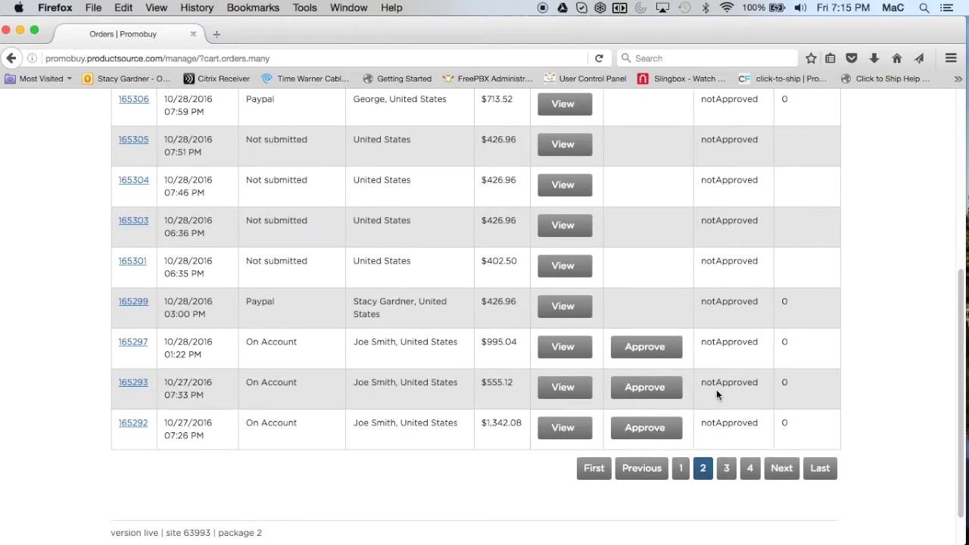
scroll(716, 389, "up", 2)
scroll(716, 389, "down", 3)
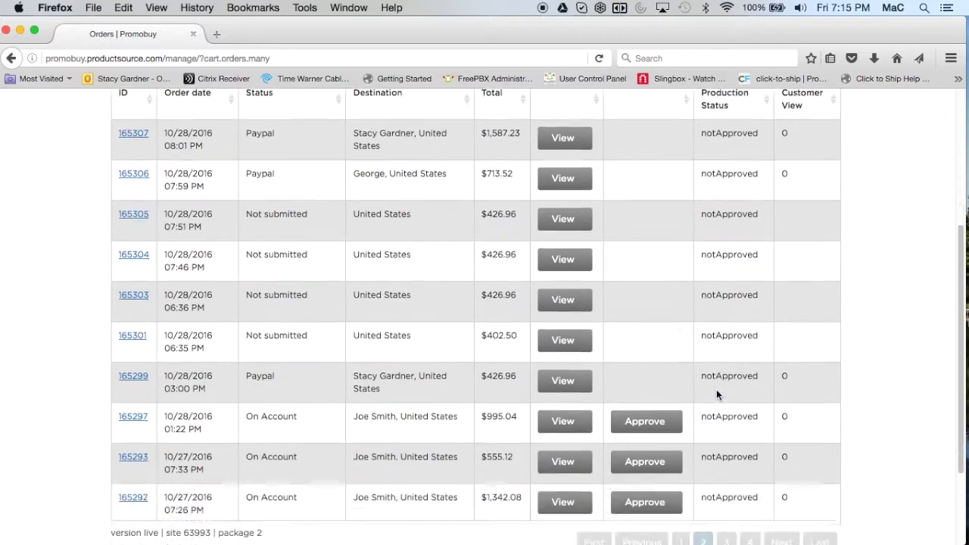
left_click(726, 458)
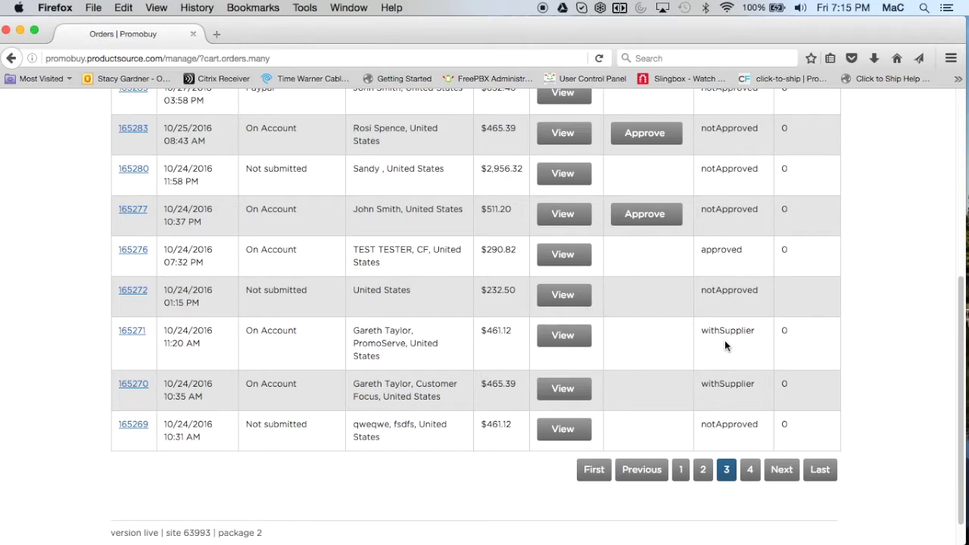
Step: Go back to the top and open the Ecommerce > Sales Tax settings
scroll(724, 340, "up", 2)
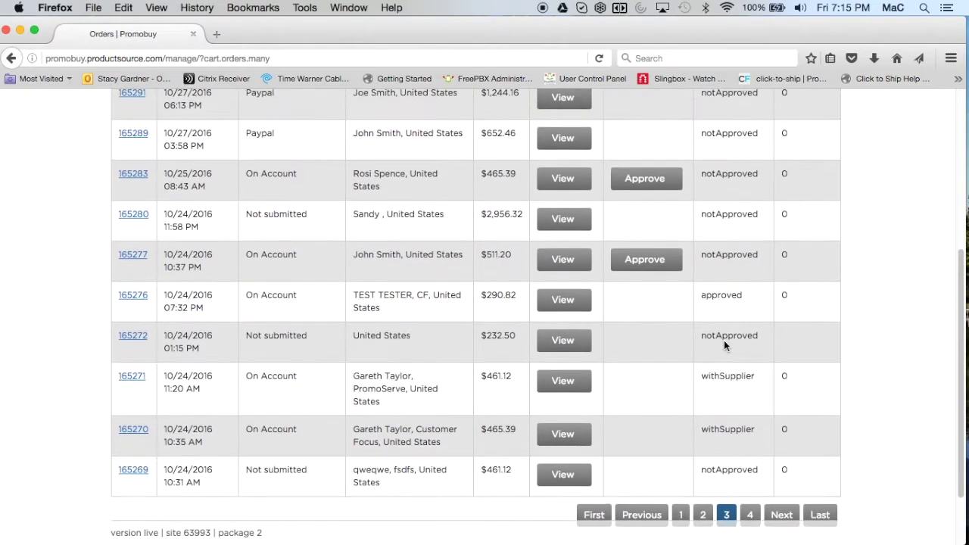
scroll(723, 345, "up", 4)
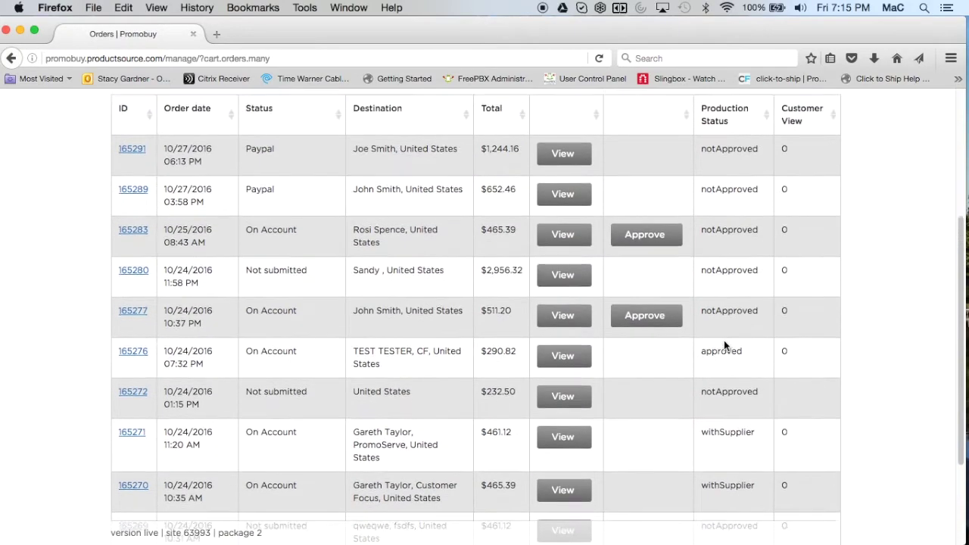
scroll(723, 340, "up", 2)
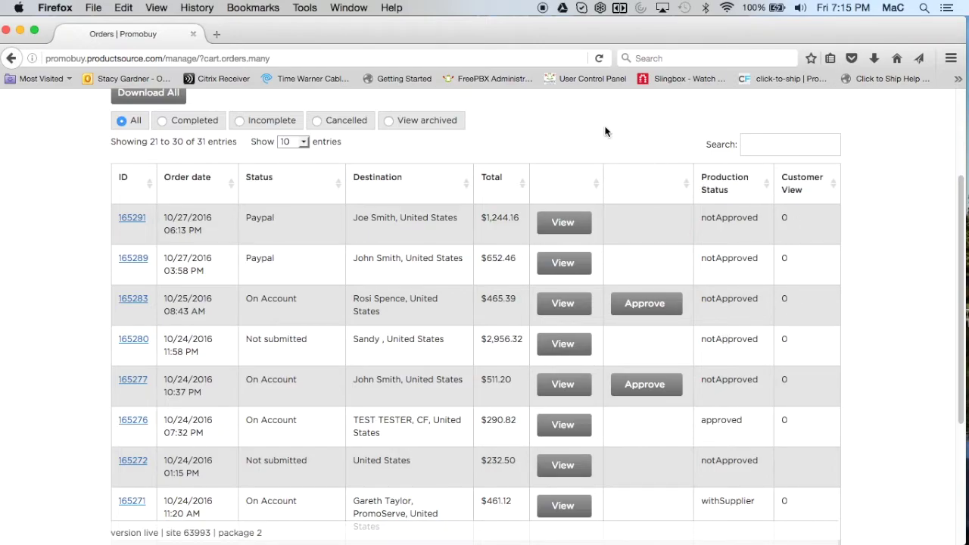
scroll(604, 132, "up", 3)
scroll(605, 132, "up", 2)
mouse_move(565, 134)
left_click(559, 204)
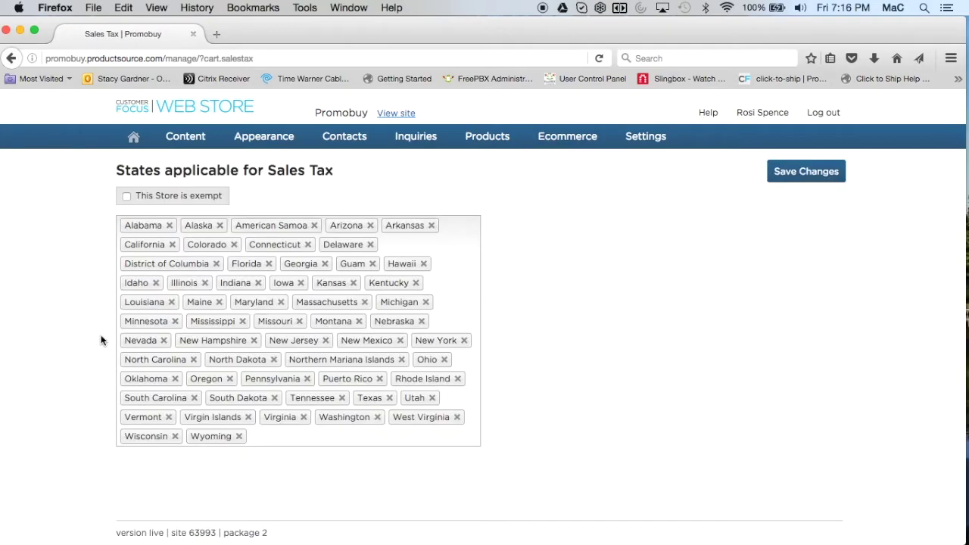
Step: Drop Alabama through Georgia (nine states) from sales tax, leaving the store not exempt
left_click(168, 227)
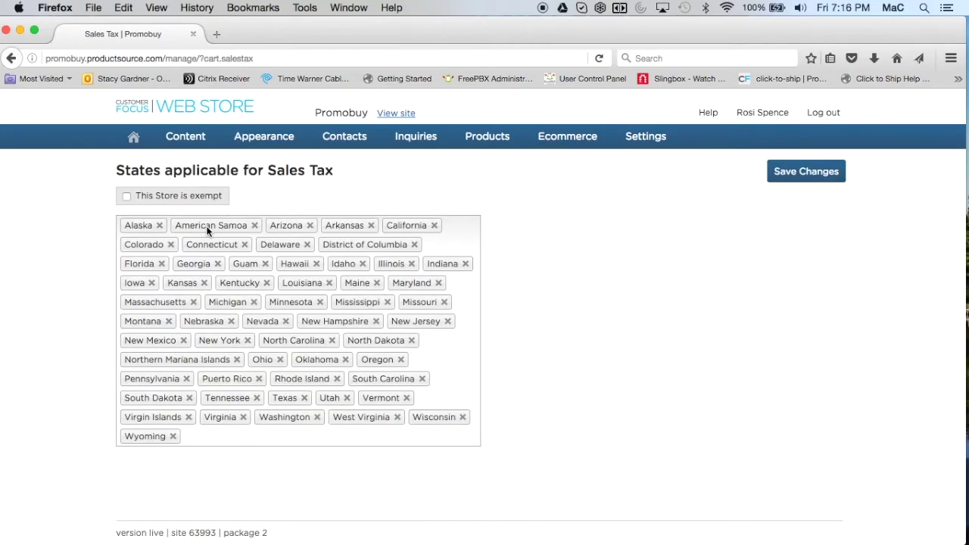
left_click(162, 226)
left_click(202, 225)
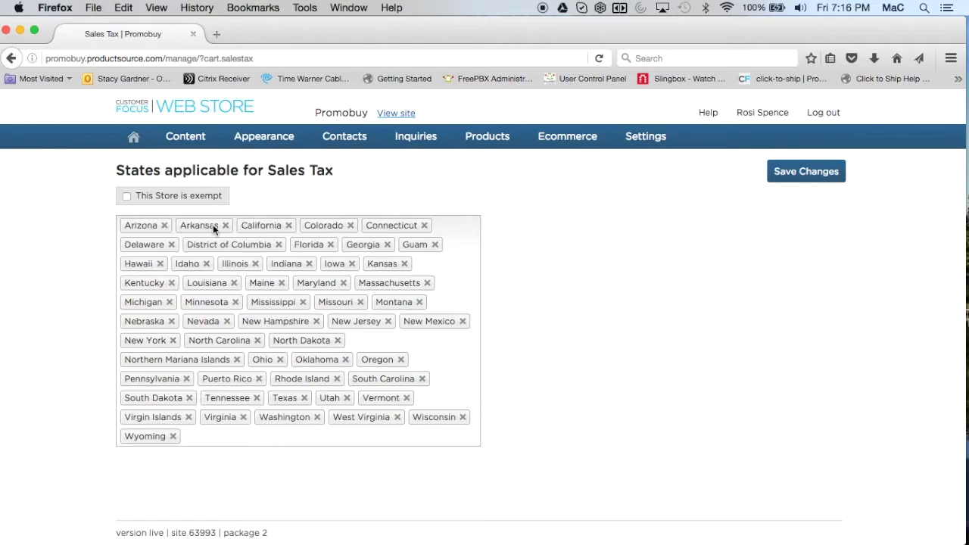
left_click(225, 226)
left_click(228, 226)
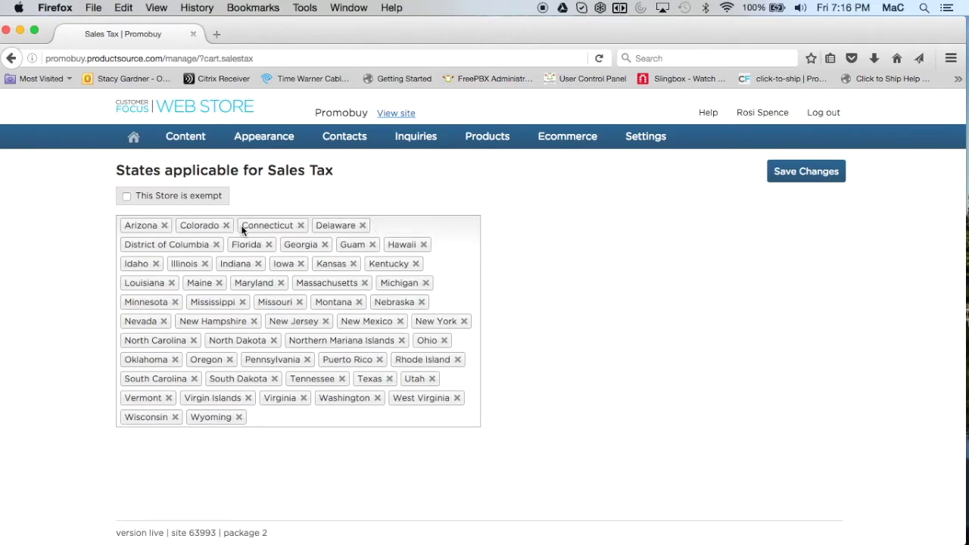
left_click(300, 225)
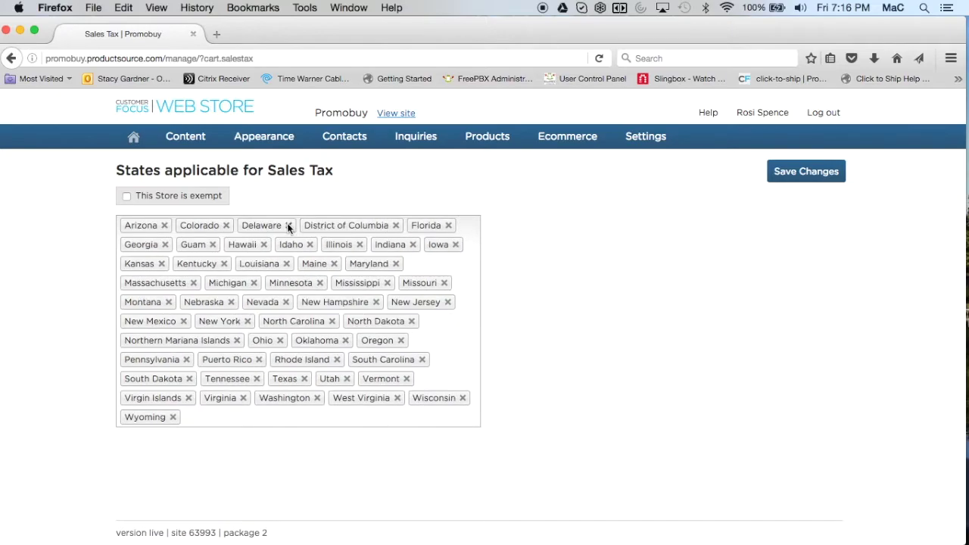
left_click(288, 226)
left_click(334, 225)
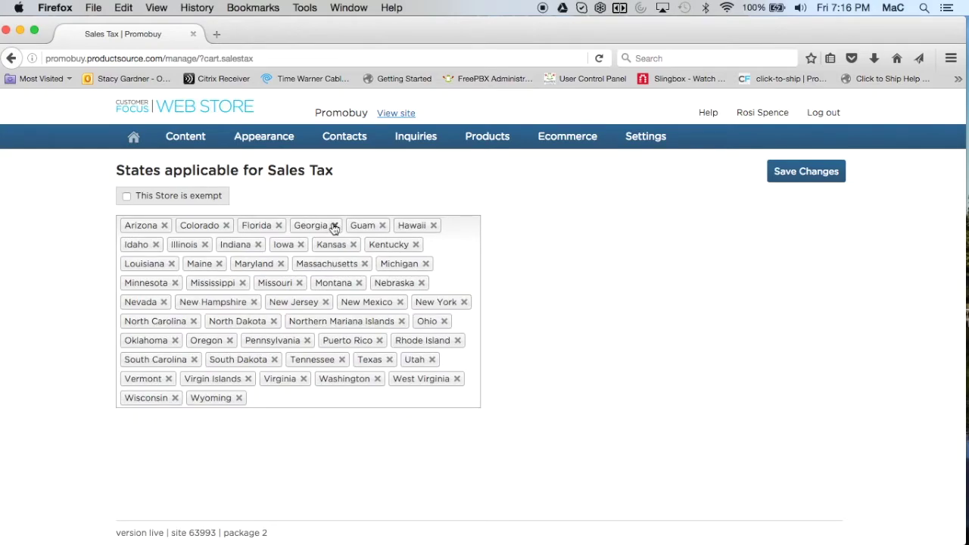
left_click(330, 225)
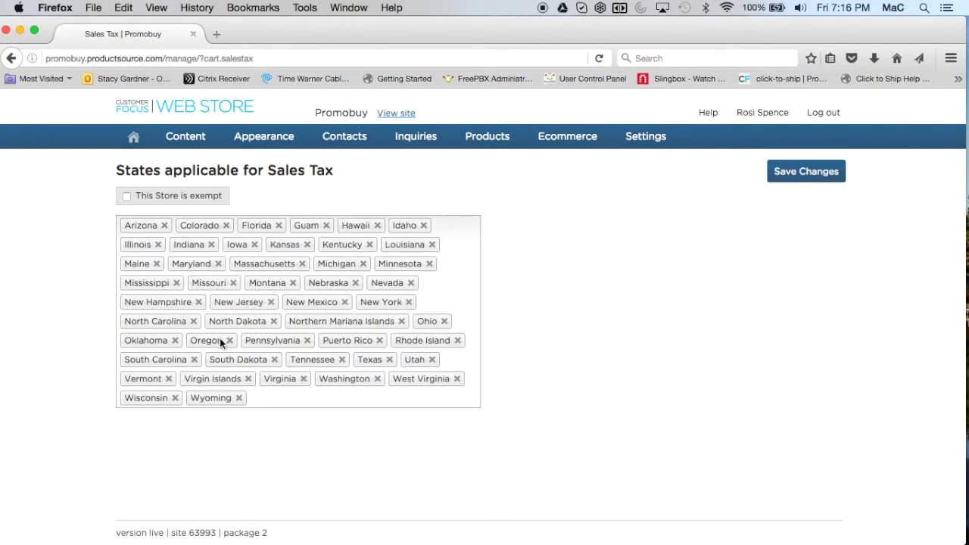
left_click(128, 198)
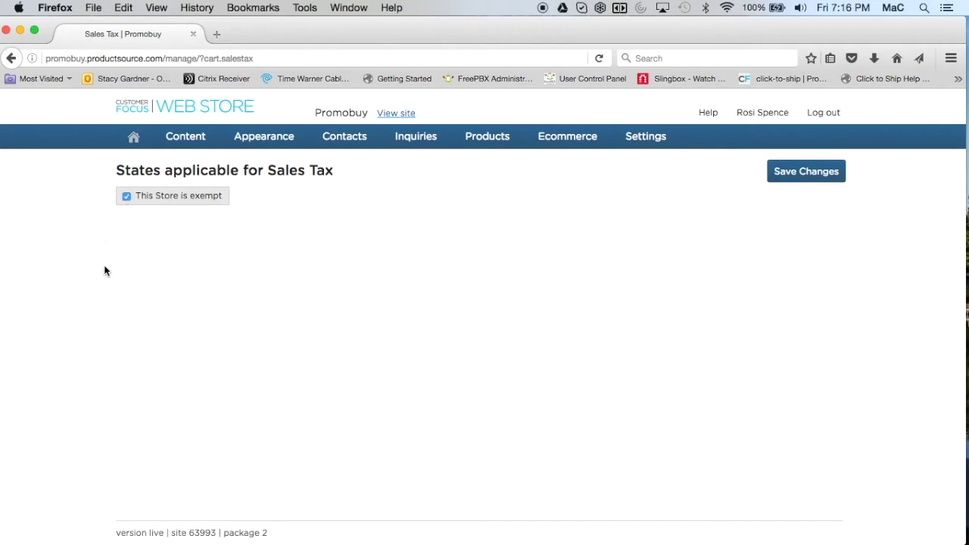
left_click(127, 199)
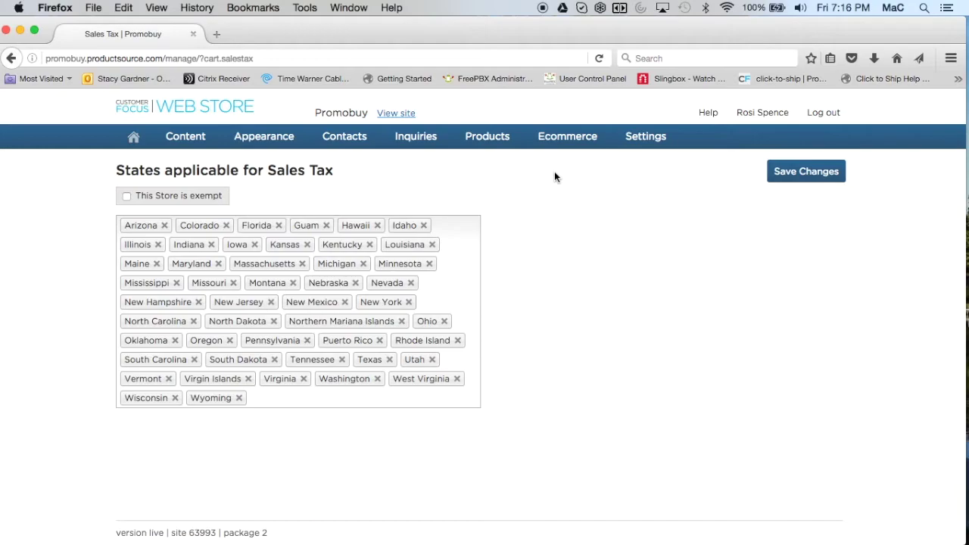
mouse_move(485, 147)
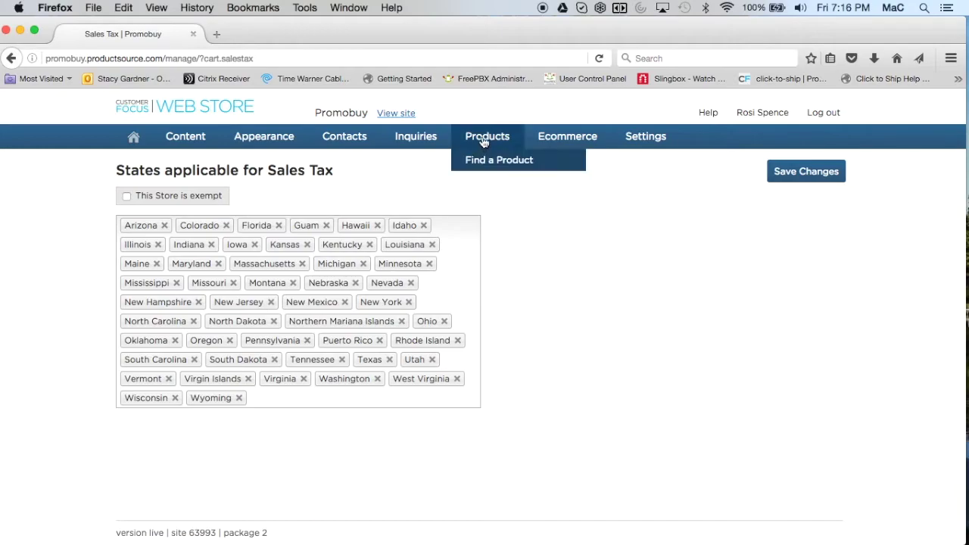
left_click(484, 159)
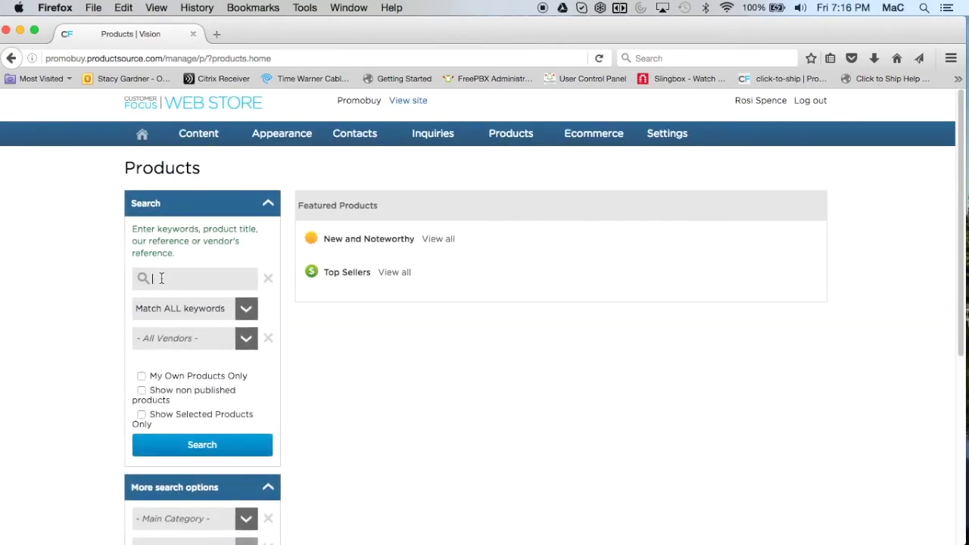
type("t-shirt")
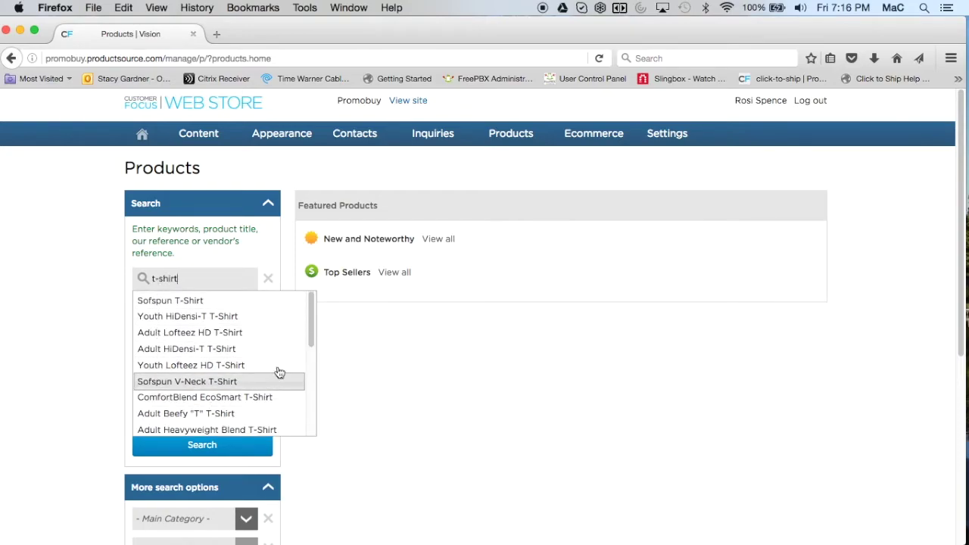
left_click(201, 447)
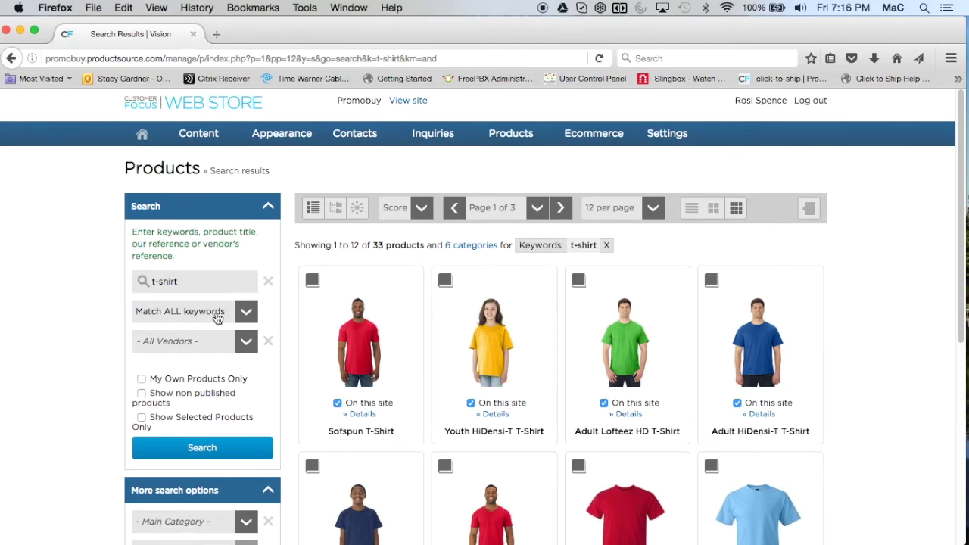
left_click(241, 344)
left_click(241, 344)
scroll(106, 447, "down", 6)
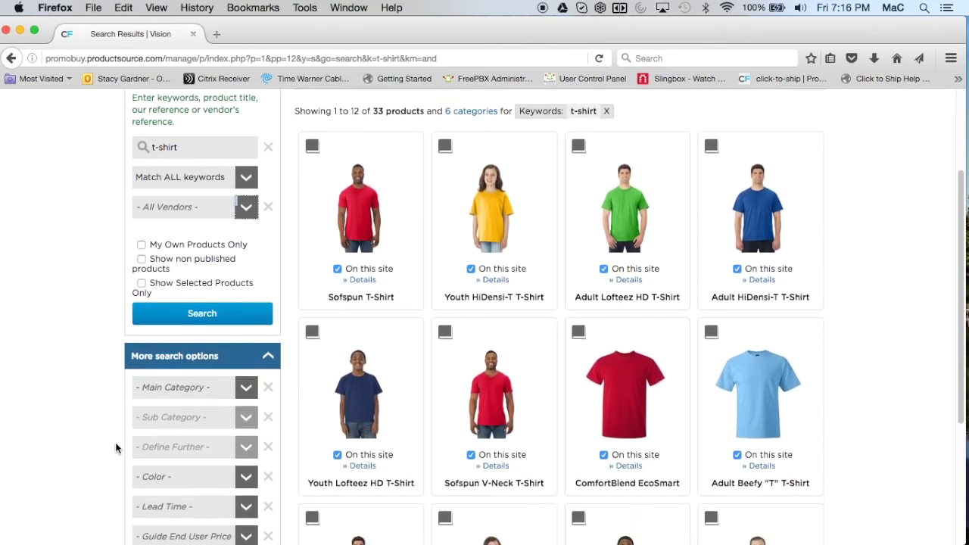
scroll(114, 448, "down", 1)
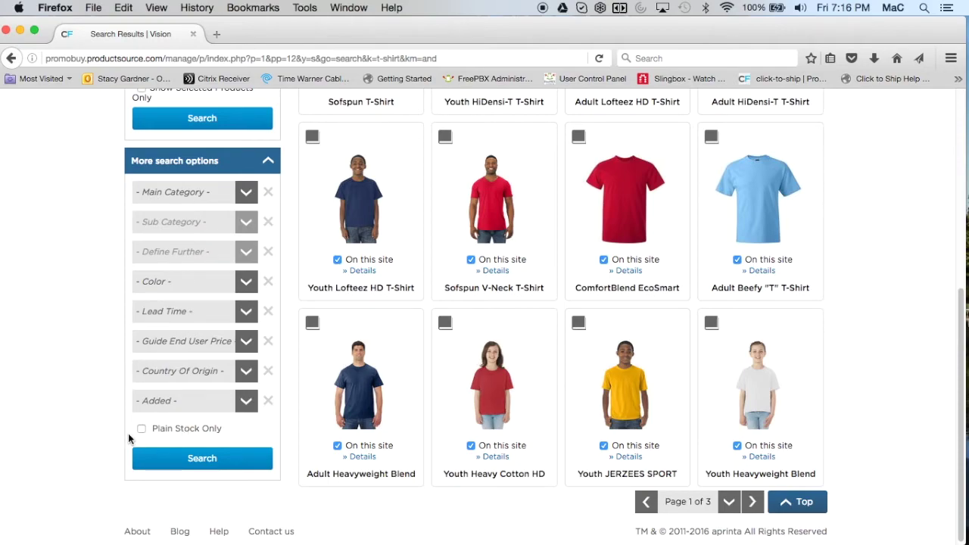
scroll(117, 430, "up", 3)
scroll(117, 429, "up", 3)
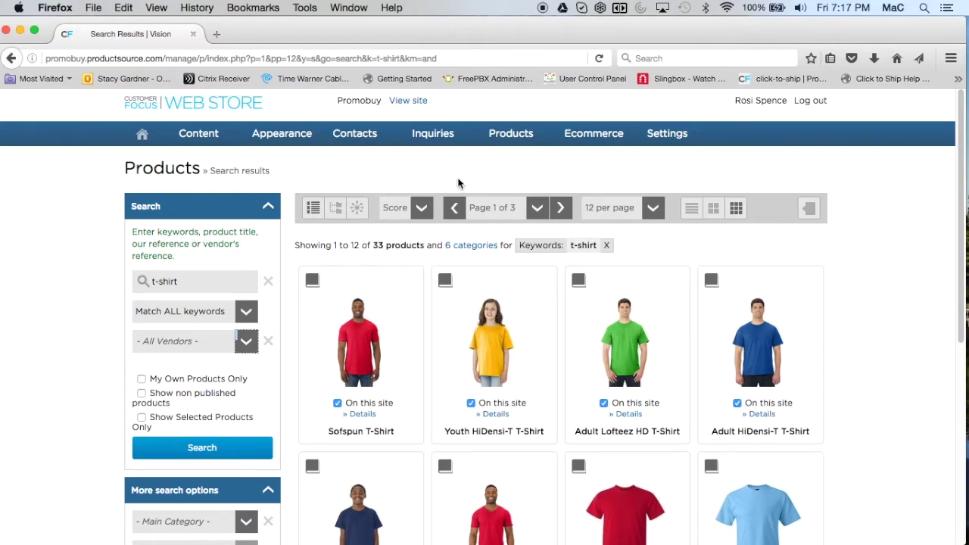
mouse_move(437, 136)
mouse_move(361, 134)
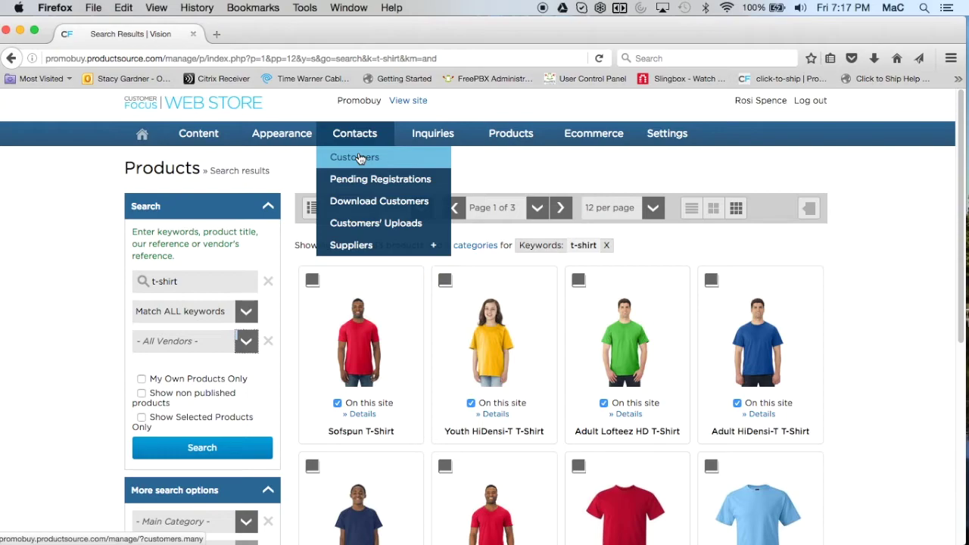
Step: From Contacts > Customers, enter and save an account number for a customer marked Undefined
left_click(359, 158)
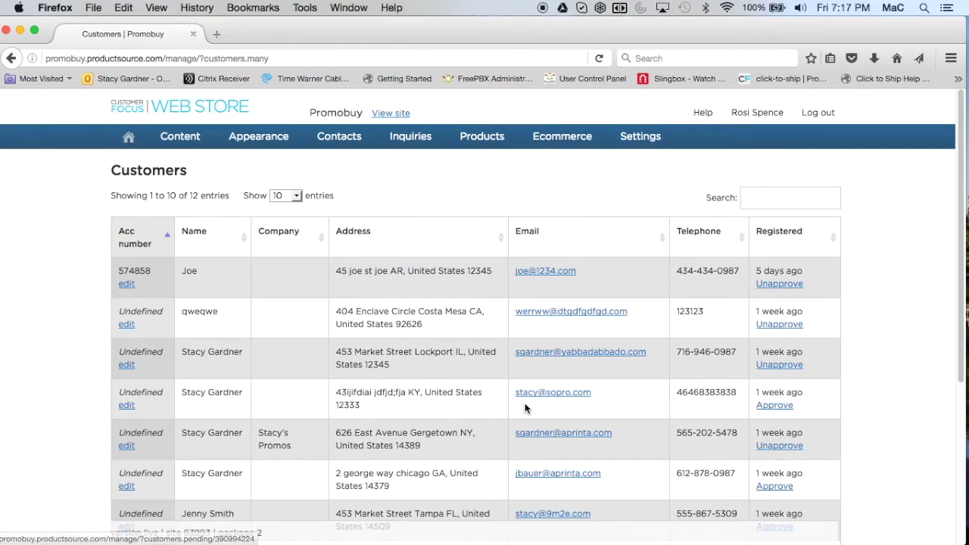
left_click(126, 405)
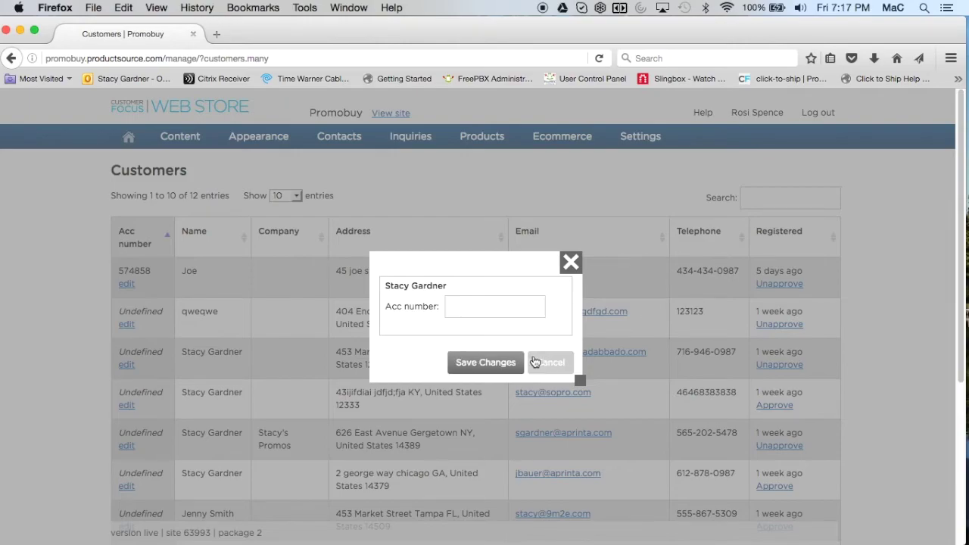
type("4564")
left_click(488, 364)
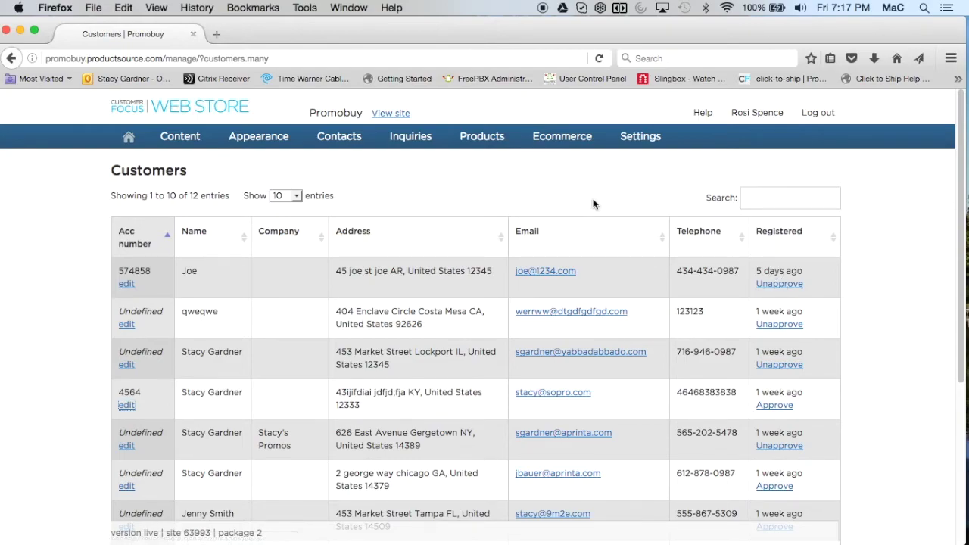
mouse_move(330, 143)
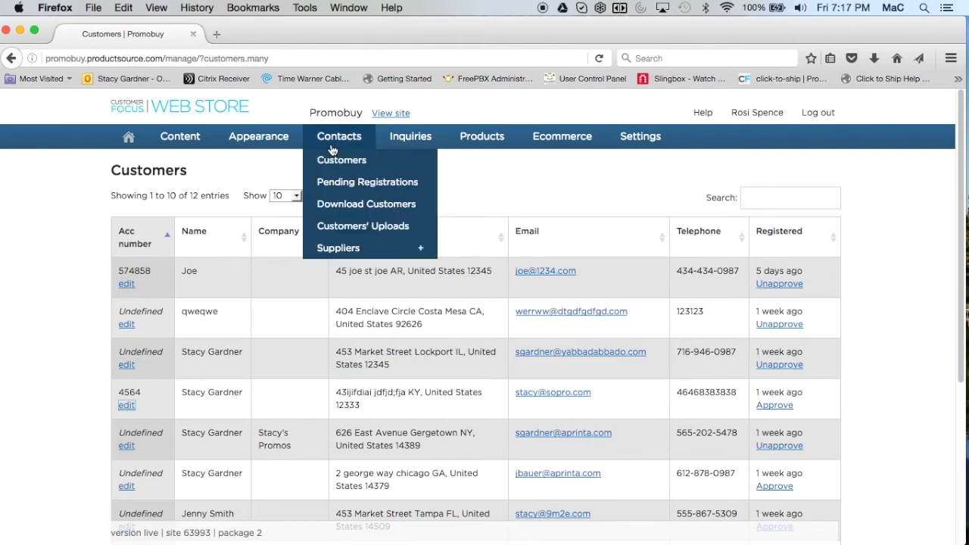
left_click(341, 207)
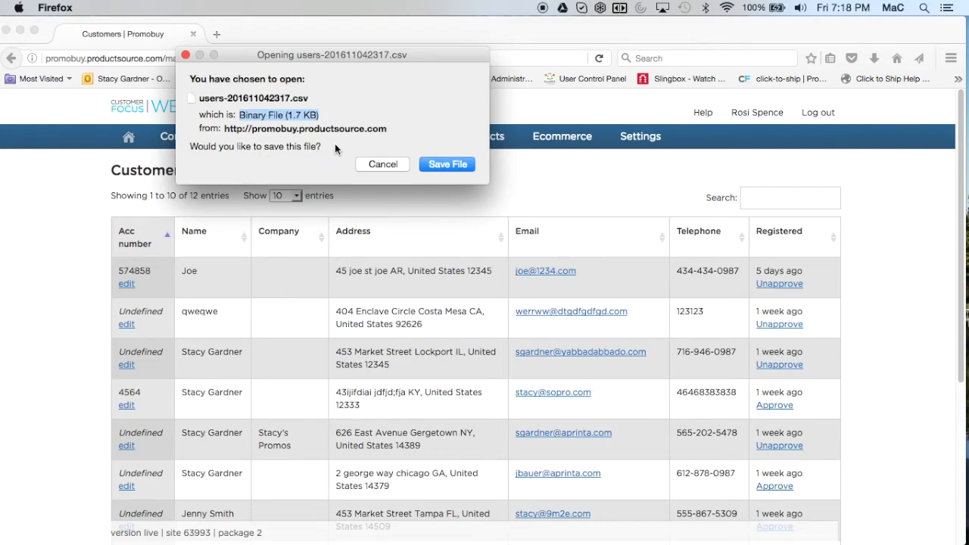
left_click(380, 164)
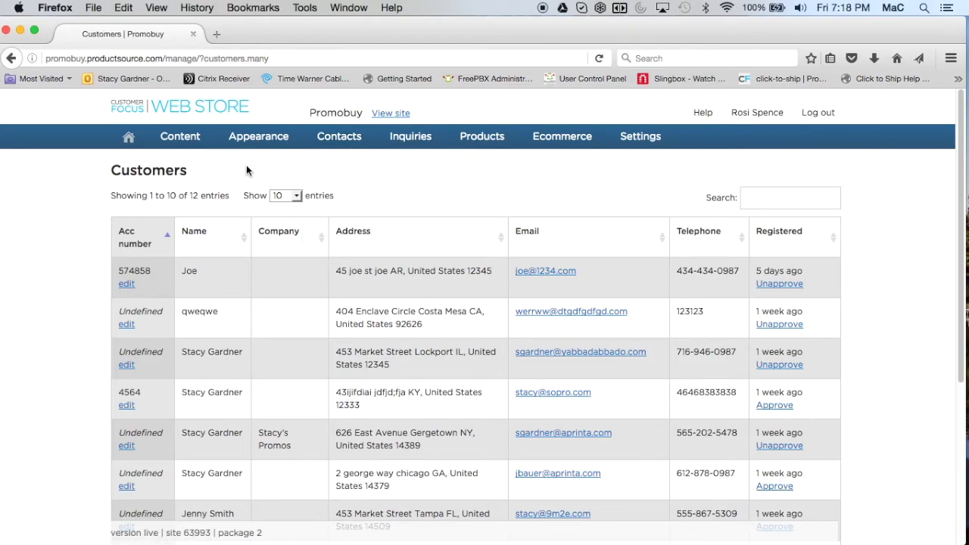
mouse_move(254, 144)
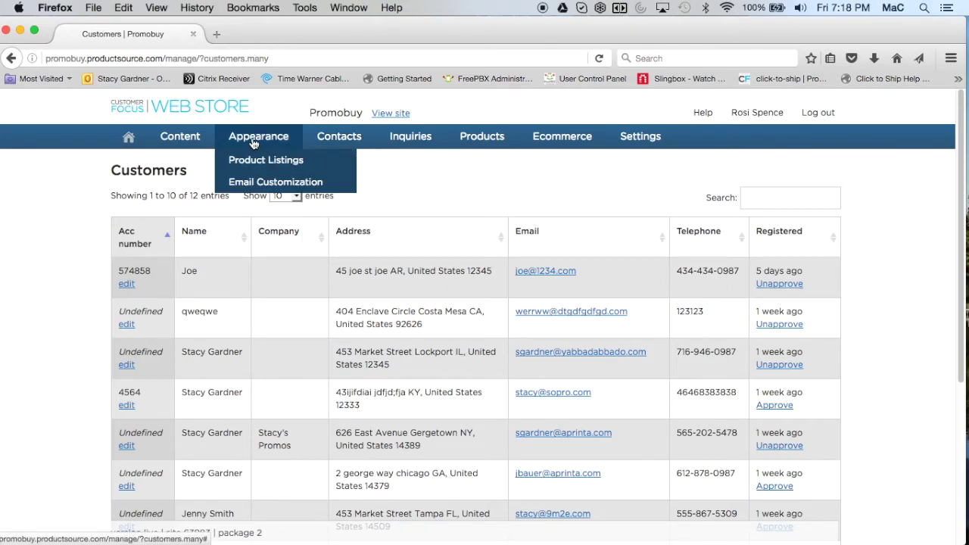
Step: In Email Customization, preview the STORE Managers' Orders received template, then close the preview
left_click(270, 183)
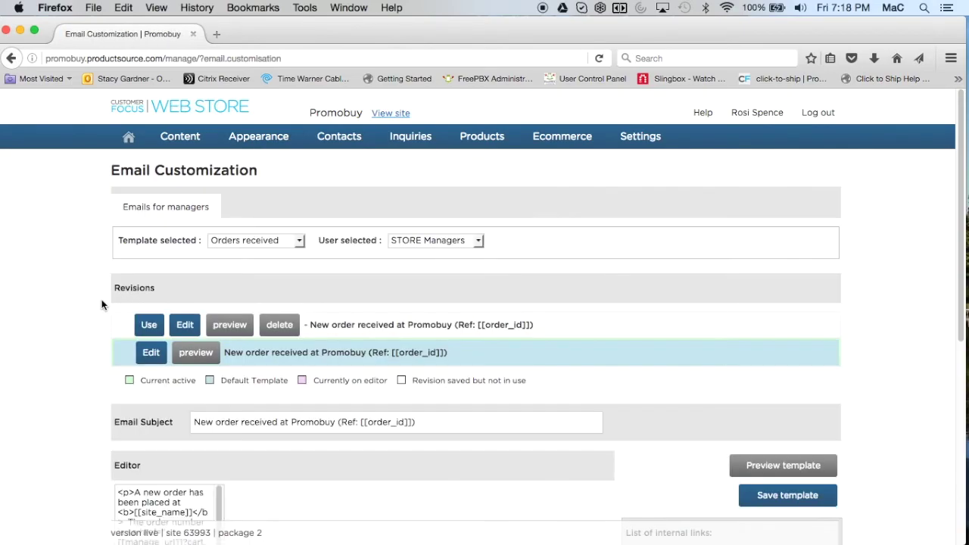
scroll(86, 302, "down", 1)
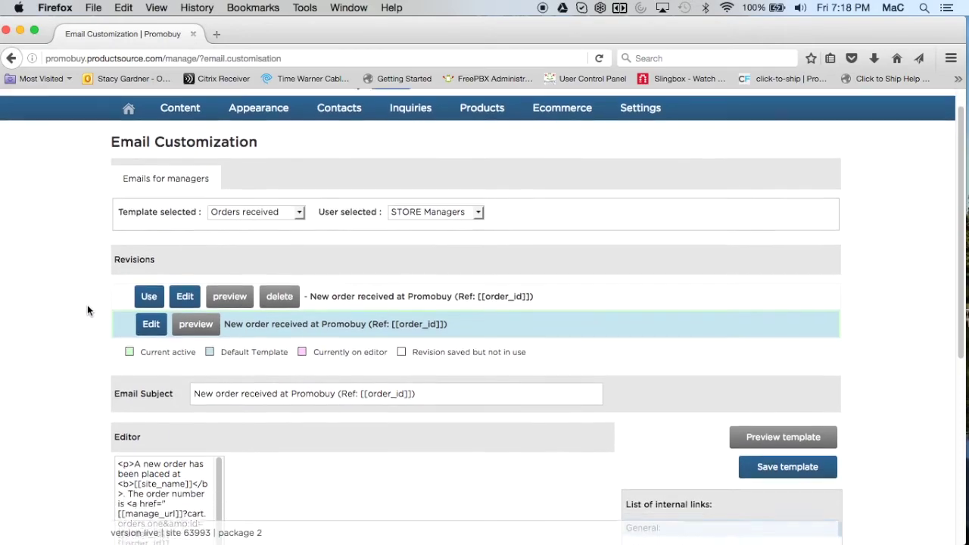
scroll(99, 324, "down", 2)
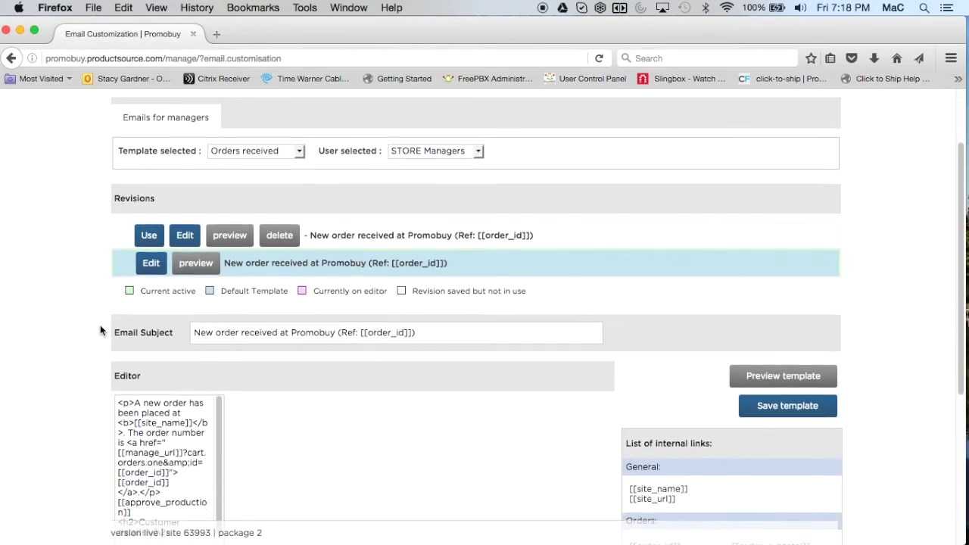
scroll(99, 325, "up", 1)
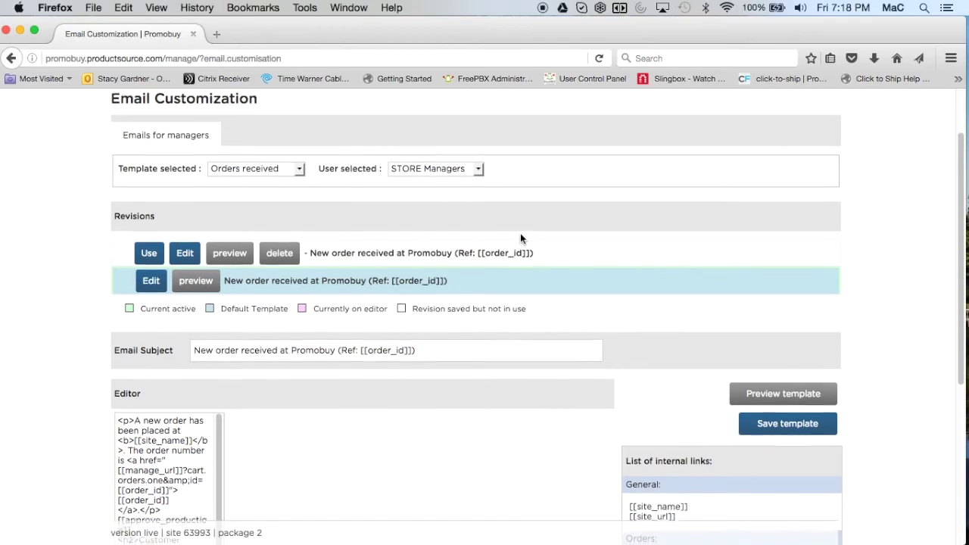
scroll(520, 239, "down", 1)
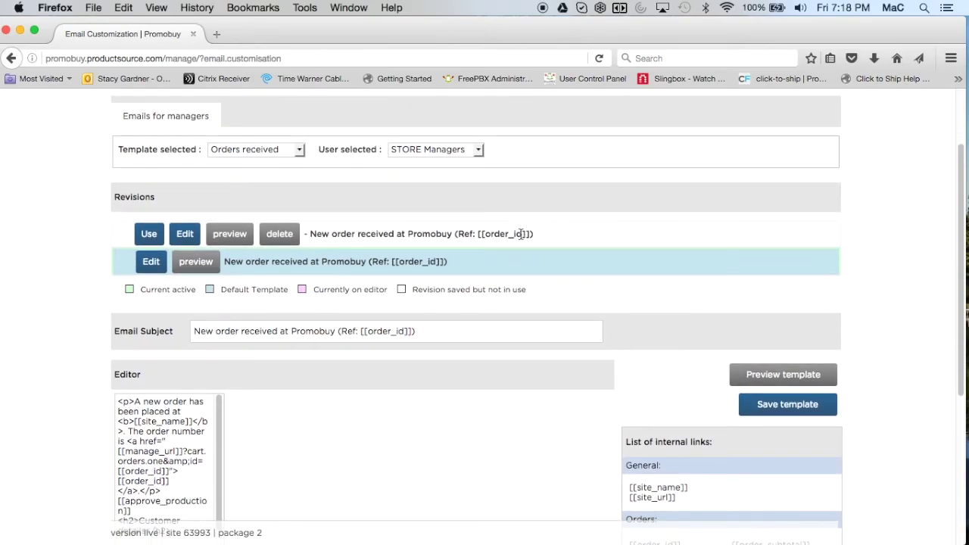
left_click_drag(421, 331, 191, 331)
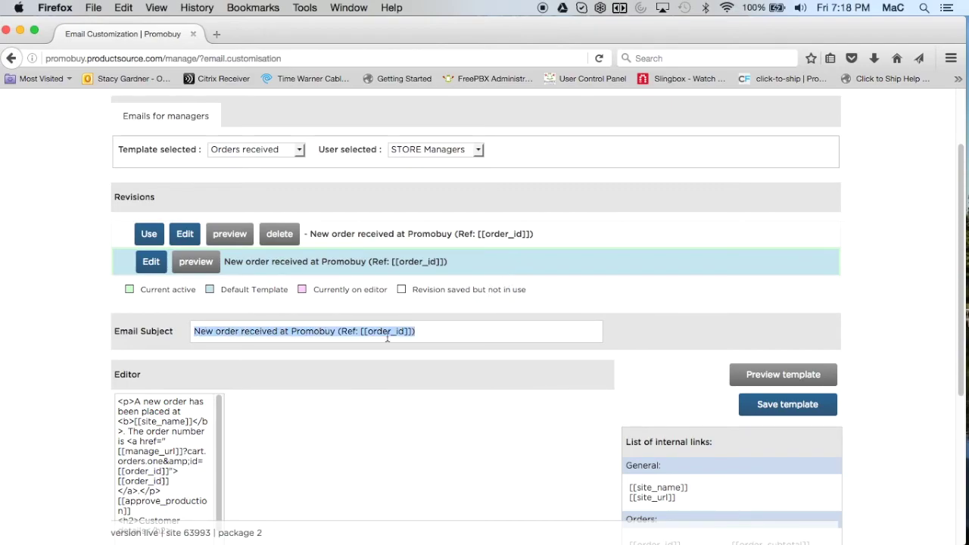
left_click(787, 383)
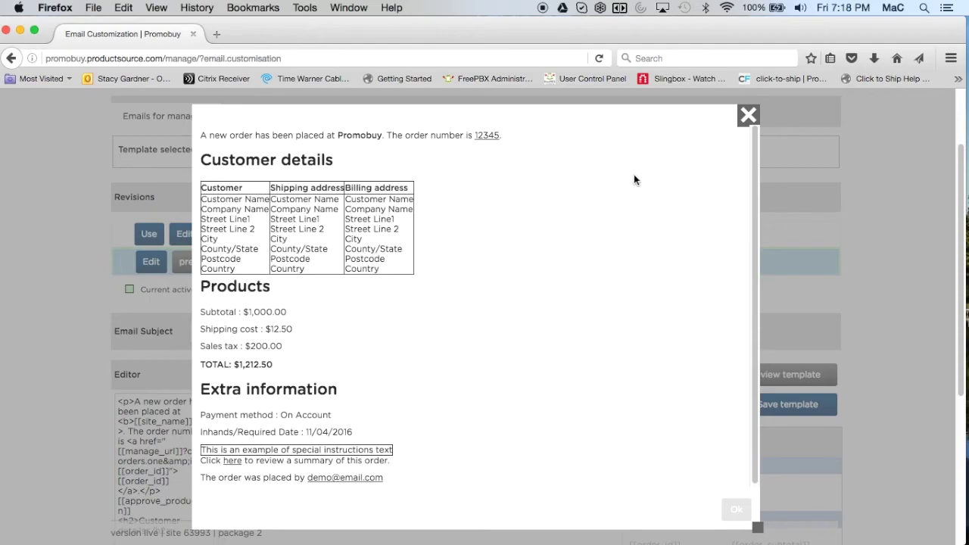
left_click(747, 115)
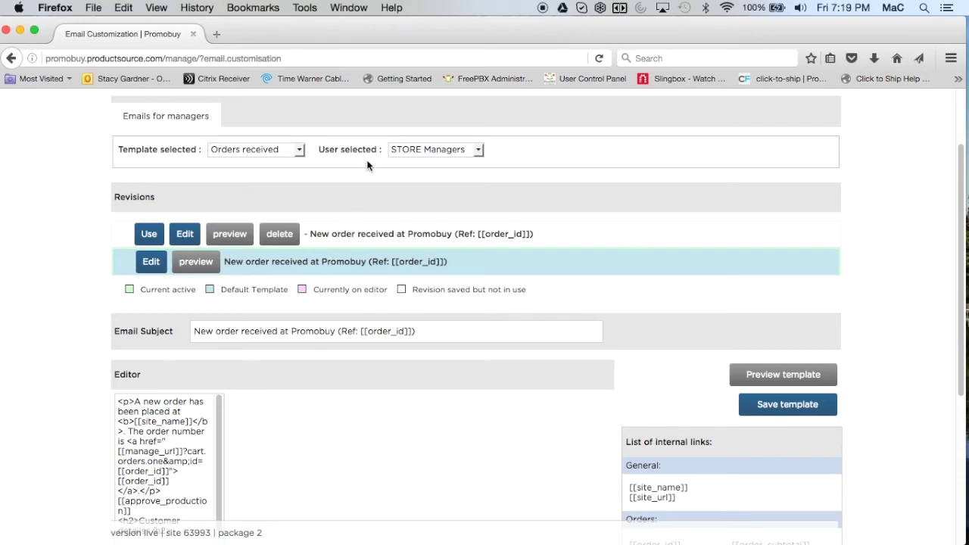
Step: Switch the Orders received template to STORE clients and preview its rendered email
left_click(477, 151)
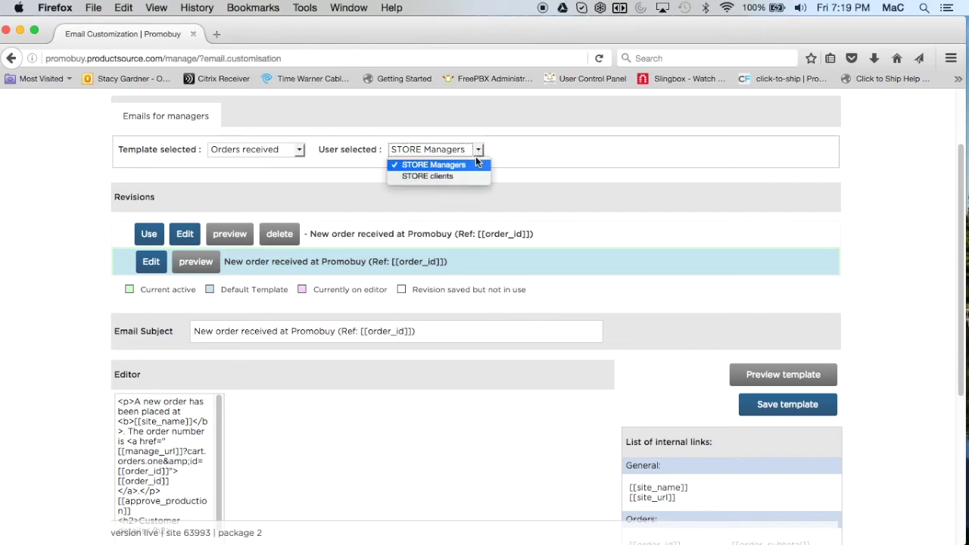
left_click(452, 174)
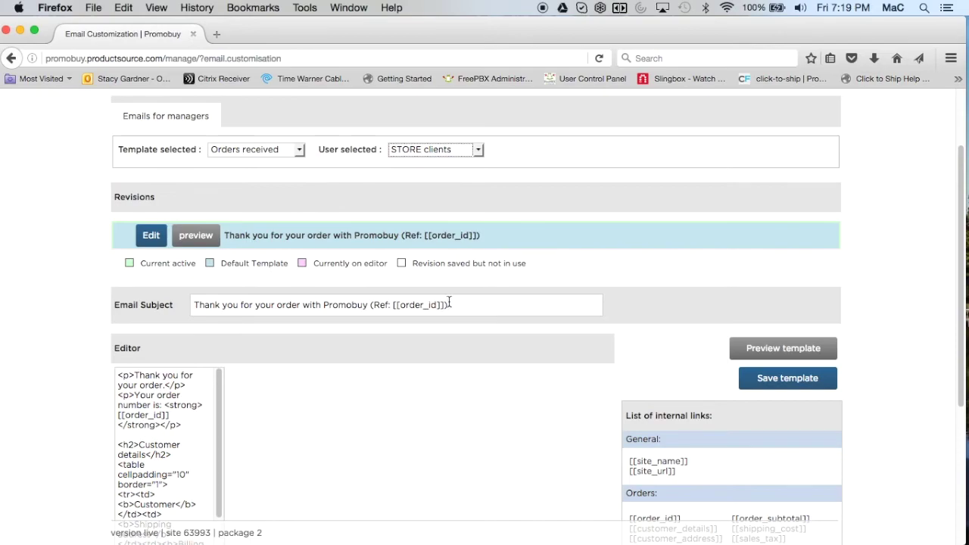
left_click(805, 347)
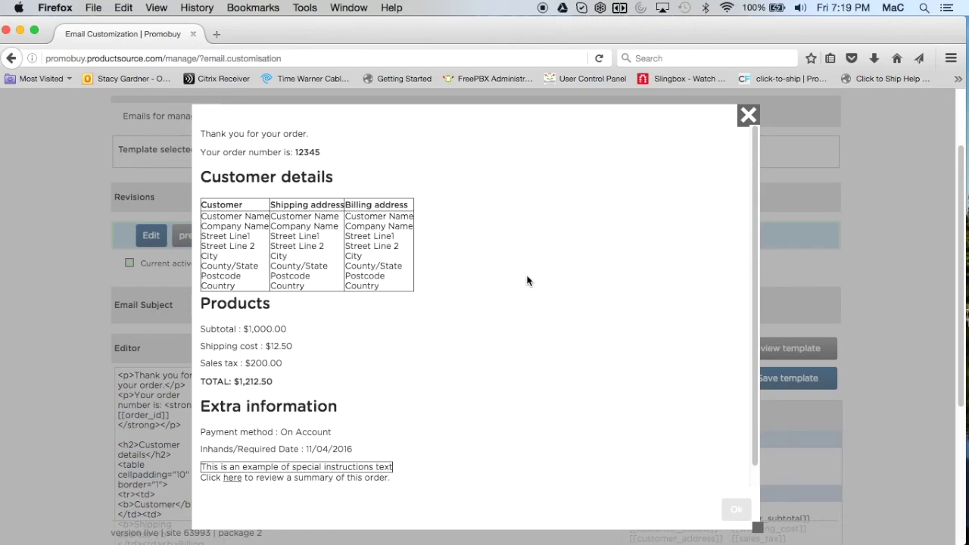
left_click(747, 115)
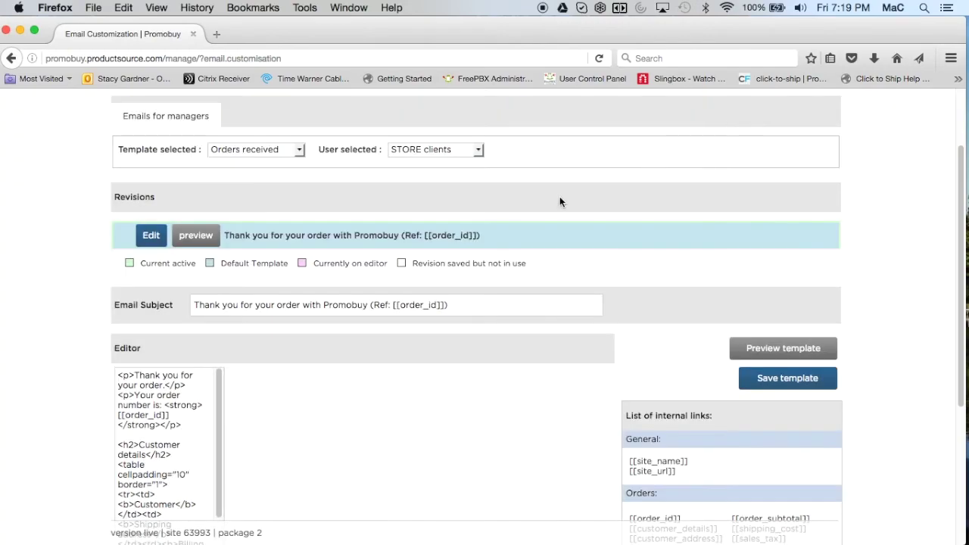
scroll(465, 362, "down", 5)
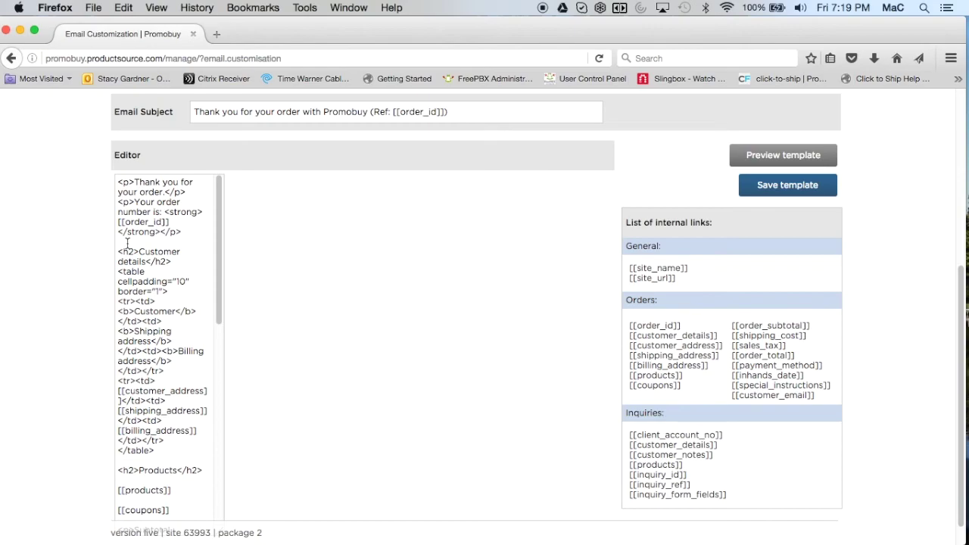
Step: Insert 'You will receive tracking information upon order shipment' above Customer details and preview it
left_click(127, 242)
type("You will receive tracking information upon order shipment")
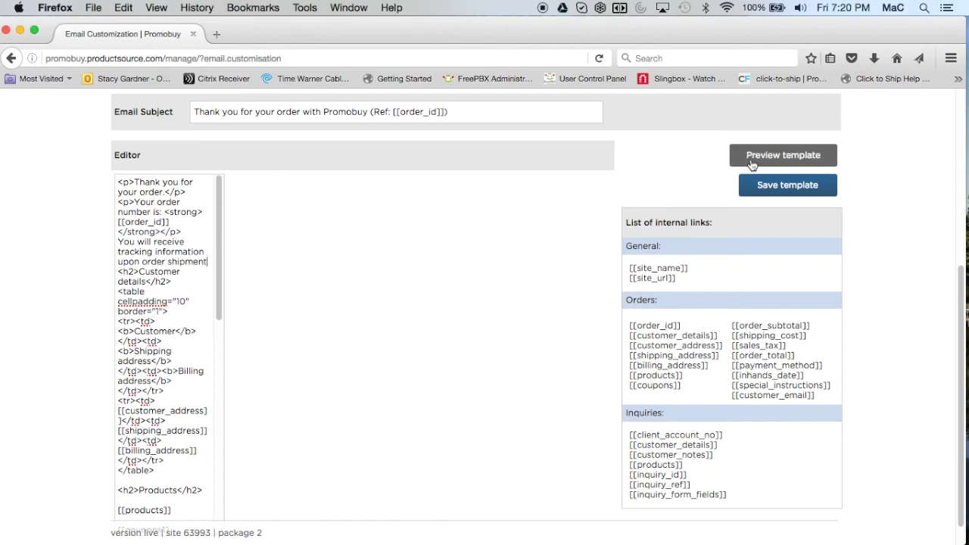
left_click(752, 165)
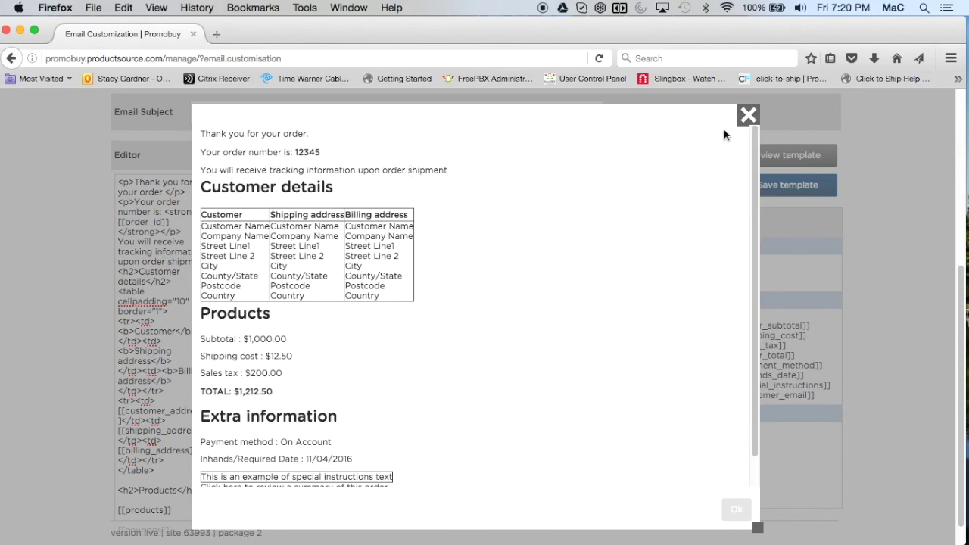
left_click(736, 510)
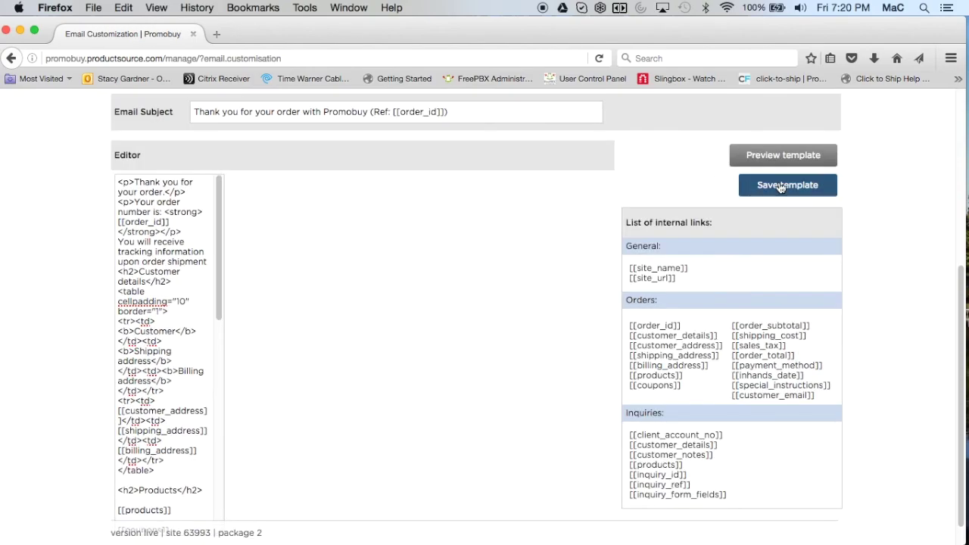
scroll(75, 288, "up", 5)
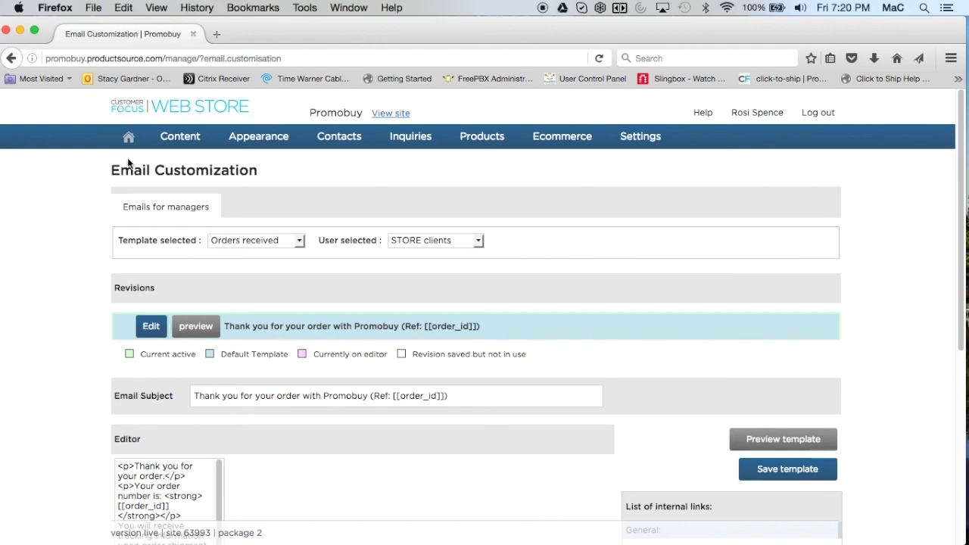
mouse_move(180, 136)
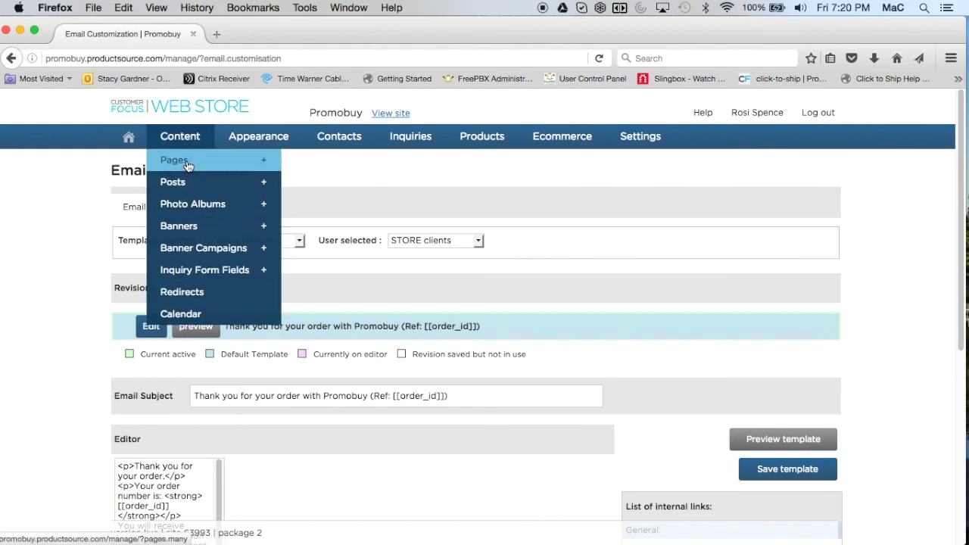